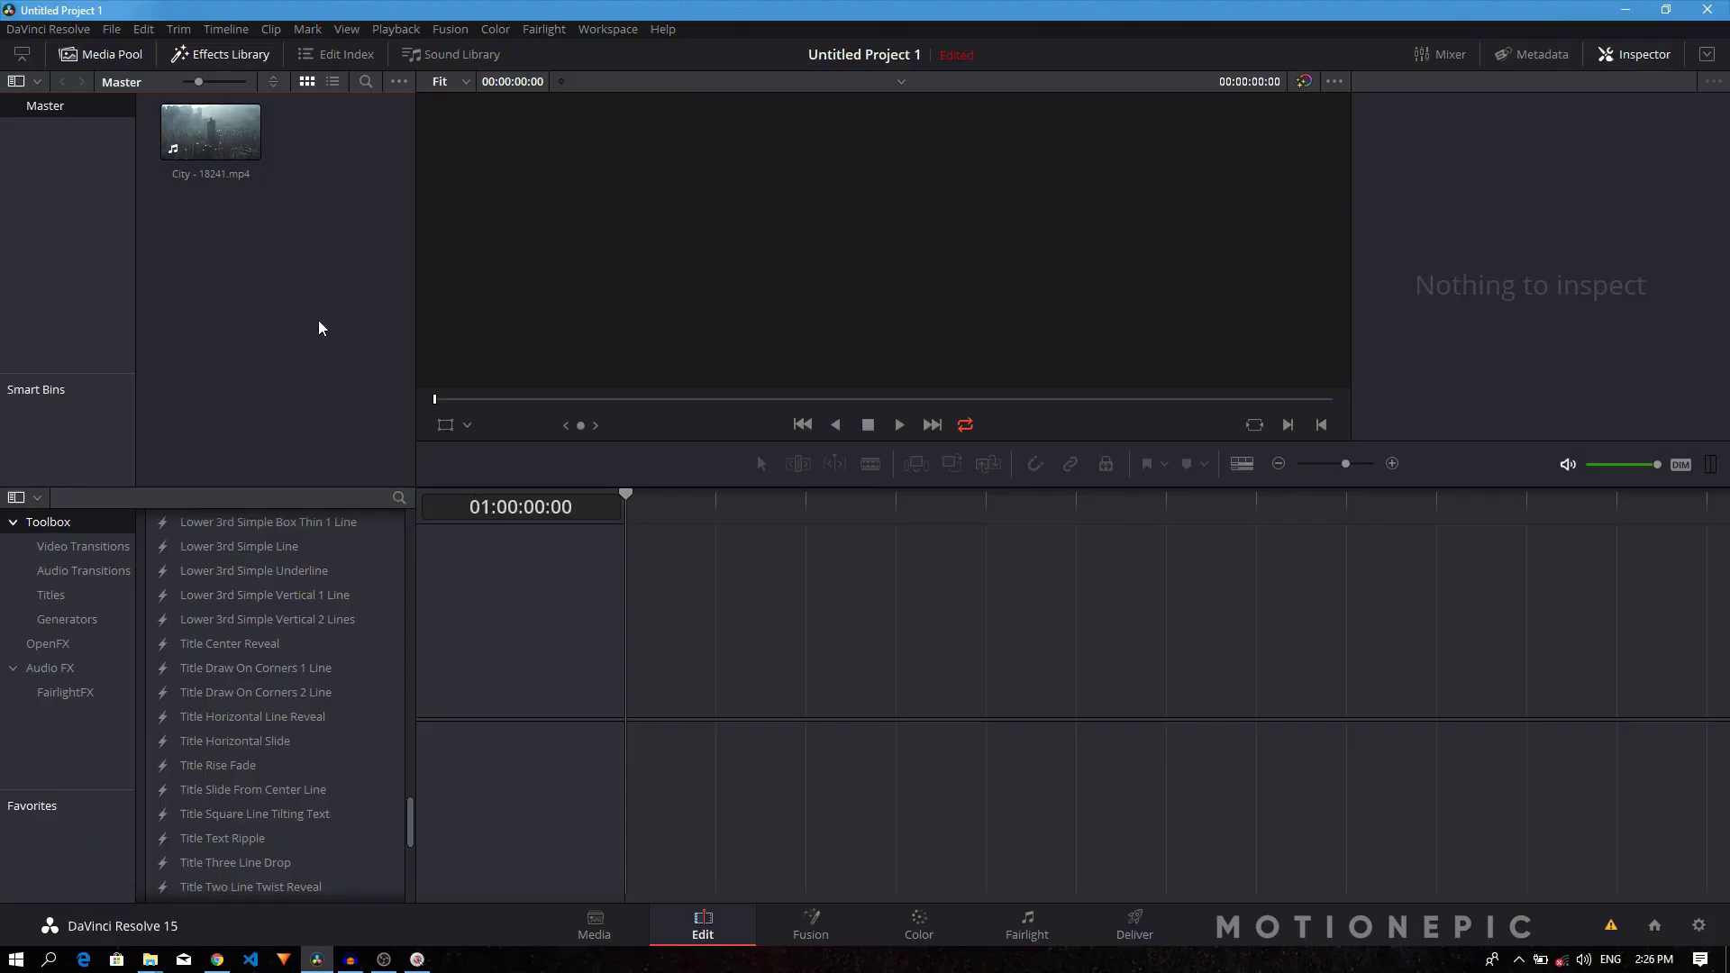
Create a new Fusion Composition 1 clip from the empty Media Pool and select it.
right_click(275, 255)
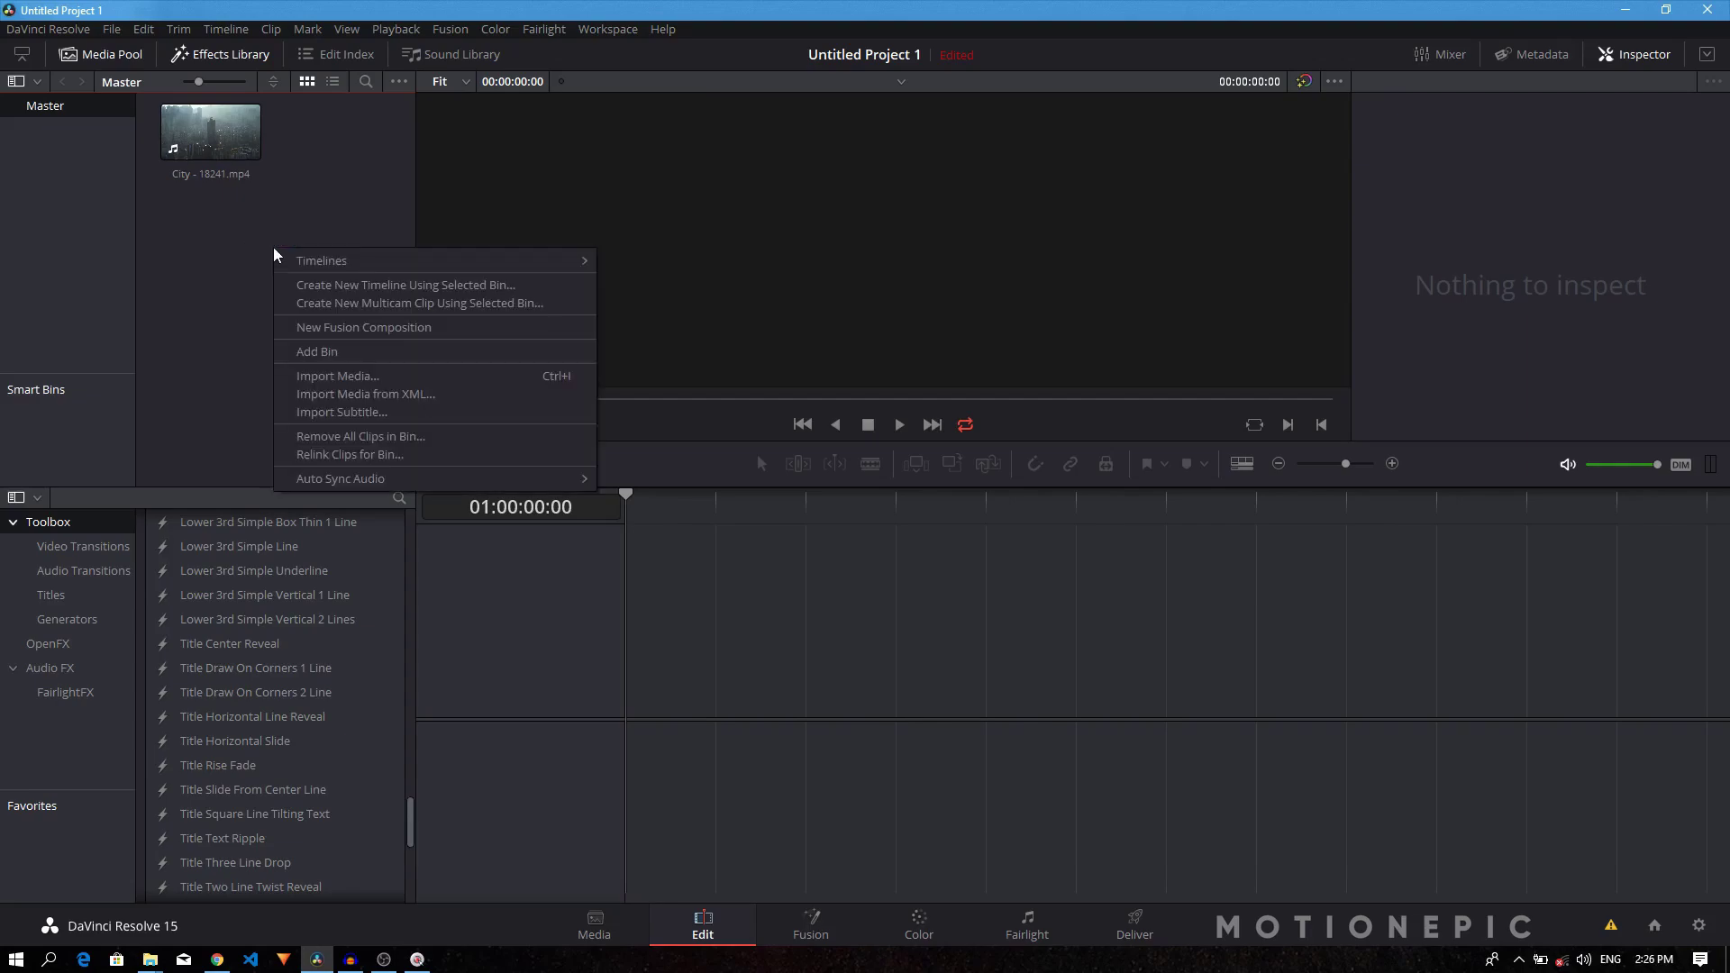
click(358, 327)
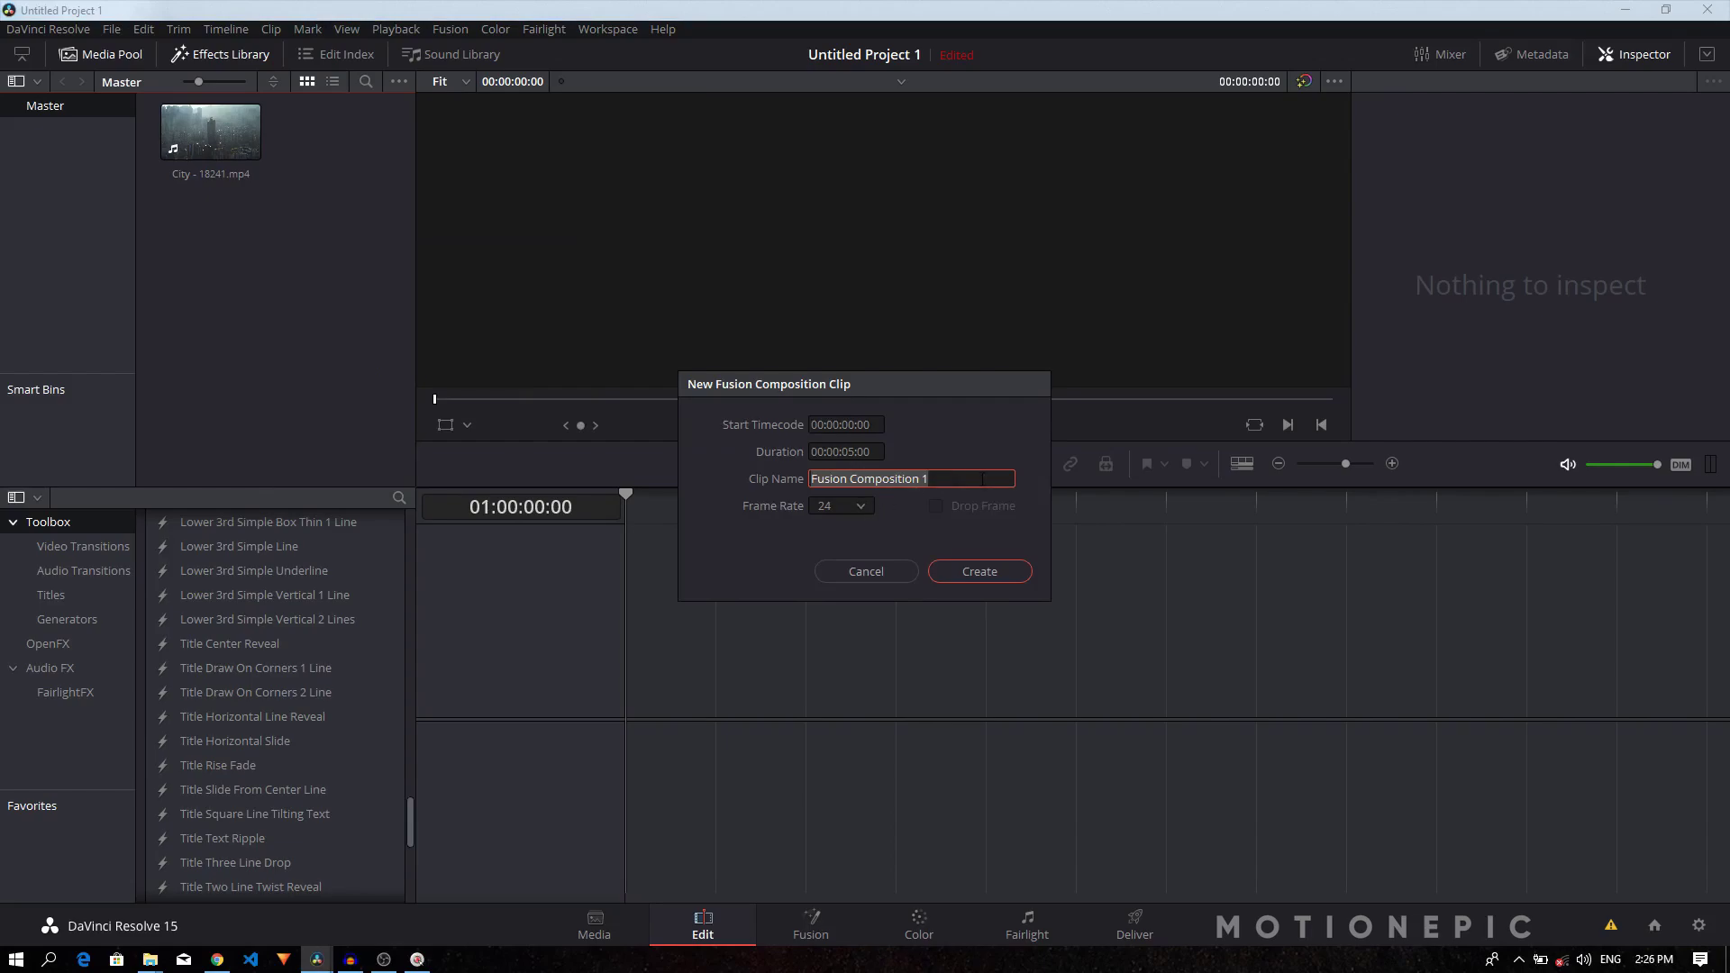
click(980, 575)
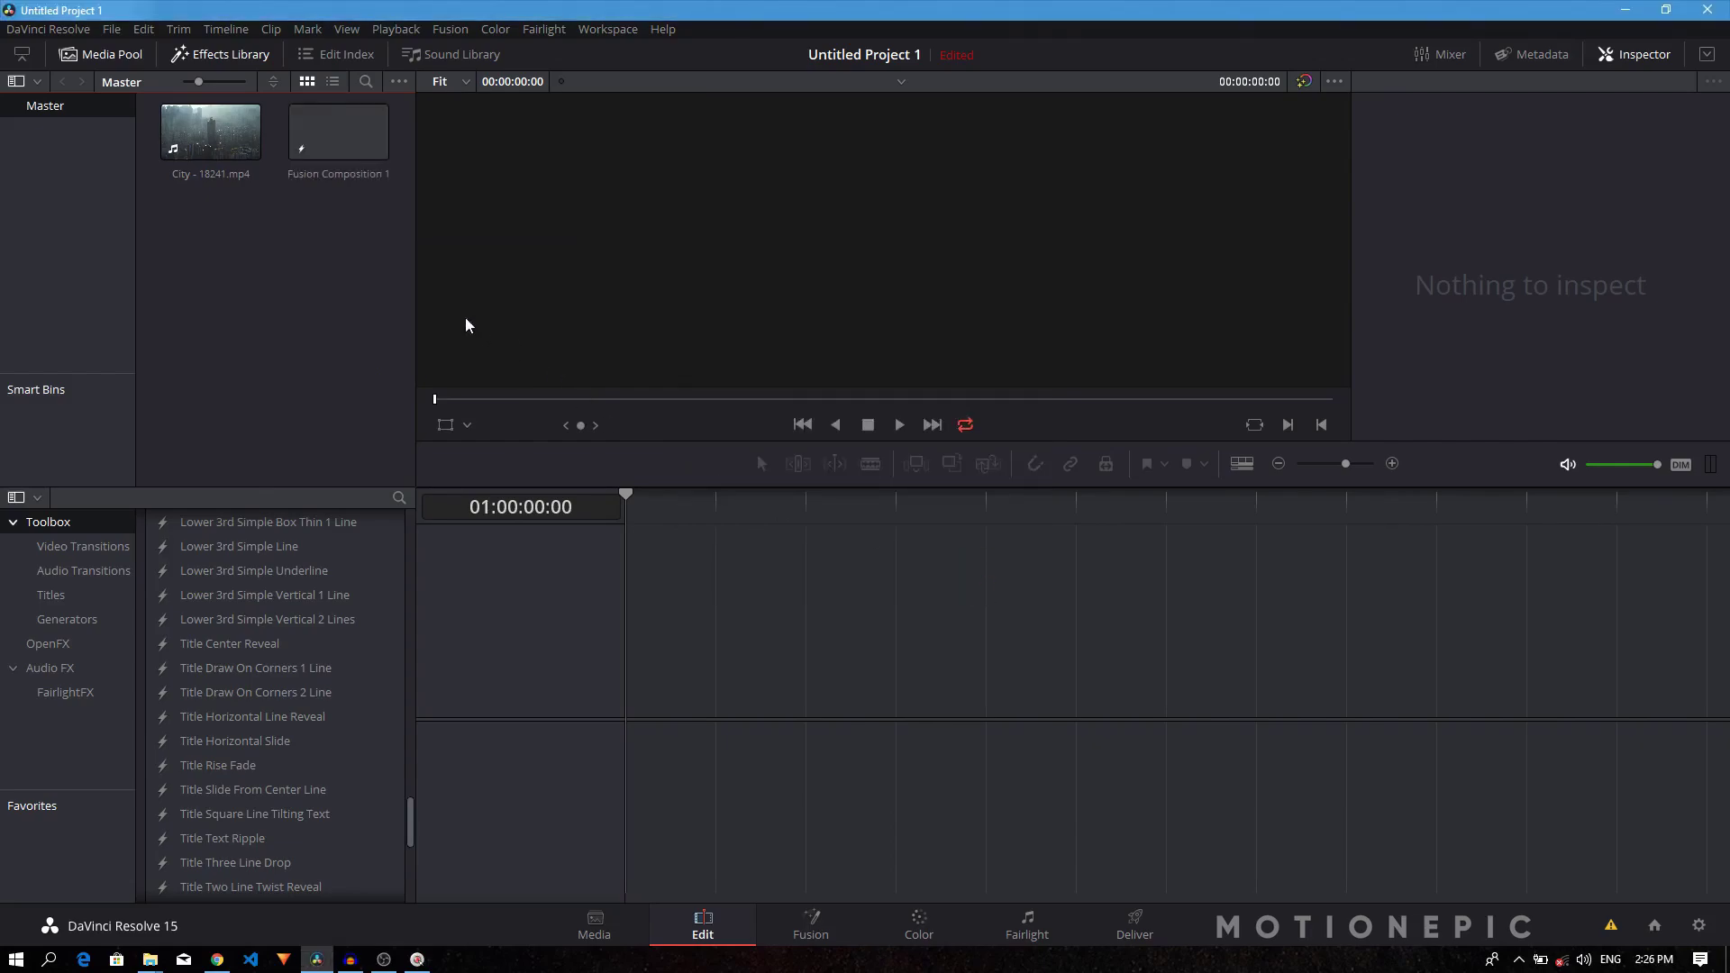
click(349, 139)
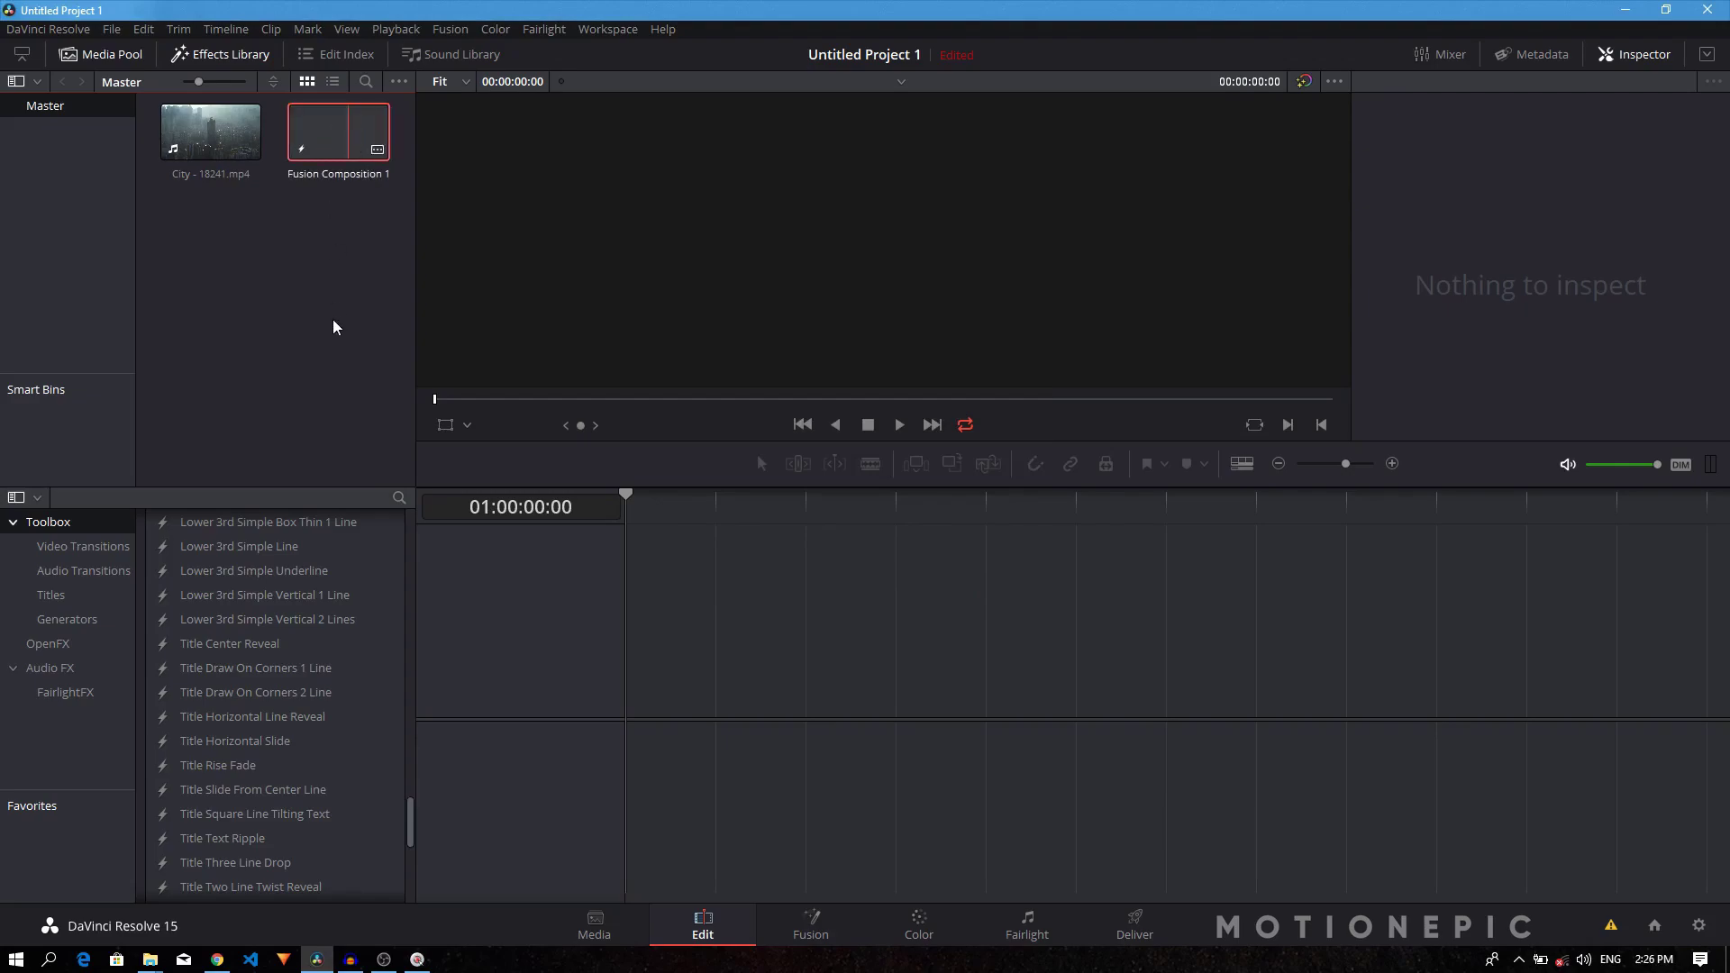
In Fusion, add a Text+ node reading 'CINEMATIC' and show Text1 in the left viewer.
key(shift+5)
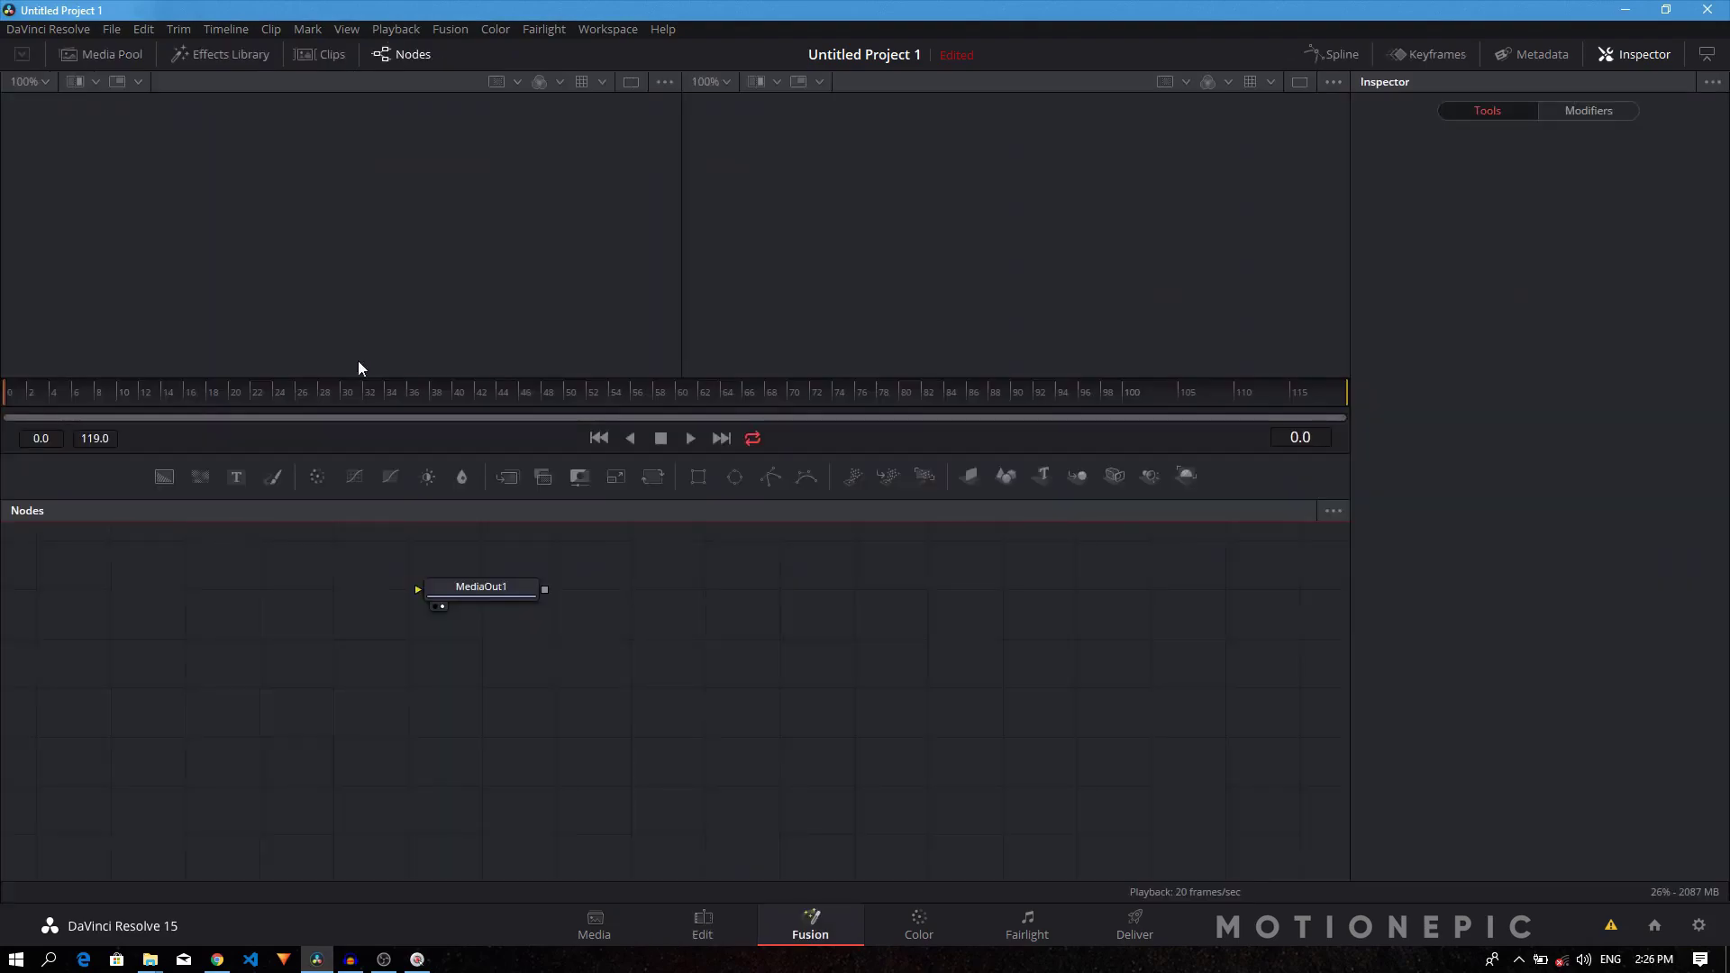
drag(477, 593, 746, 675)
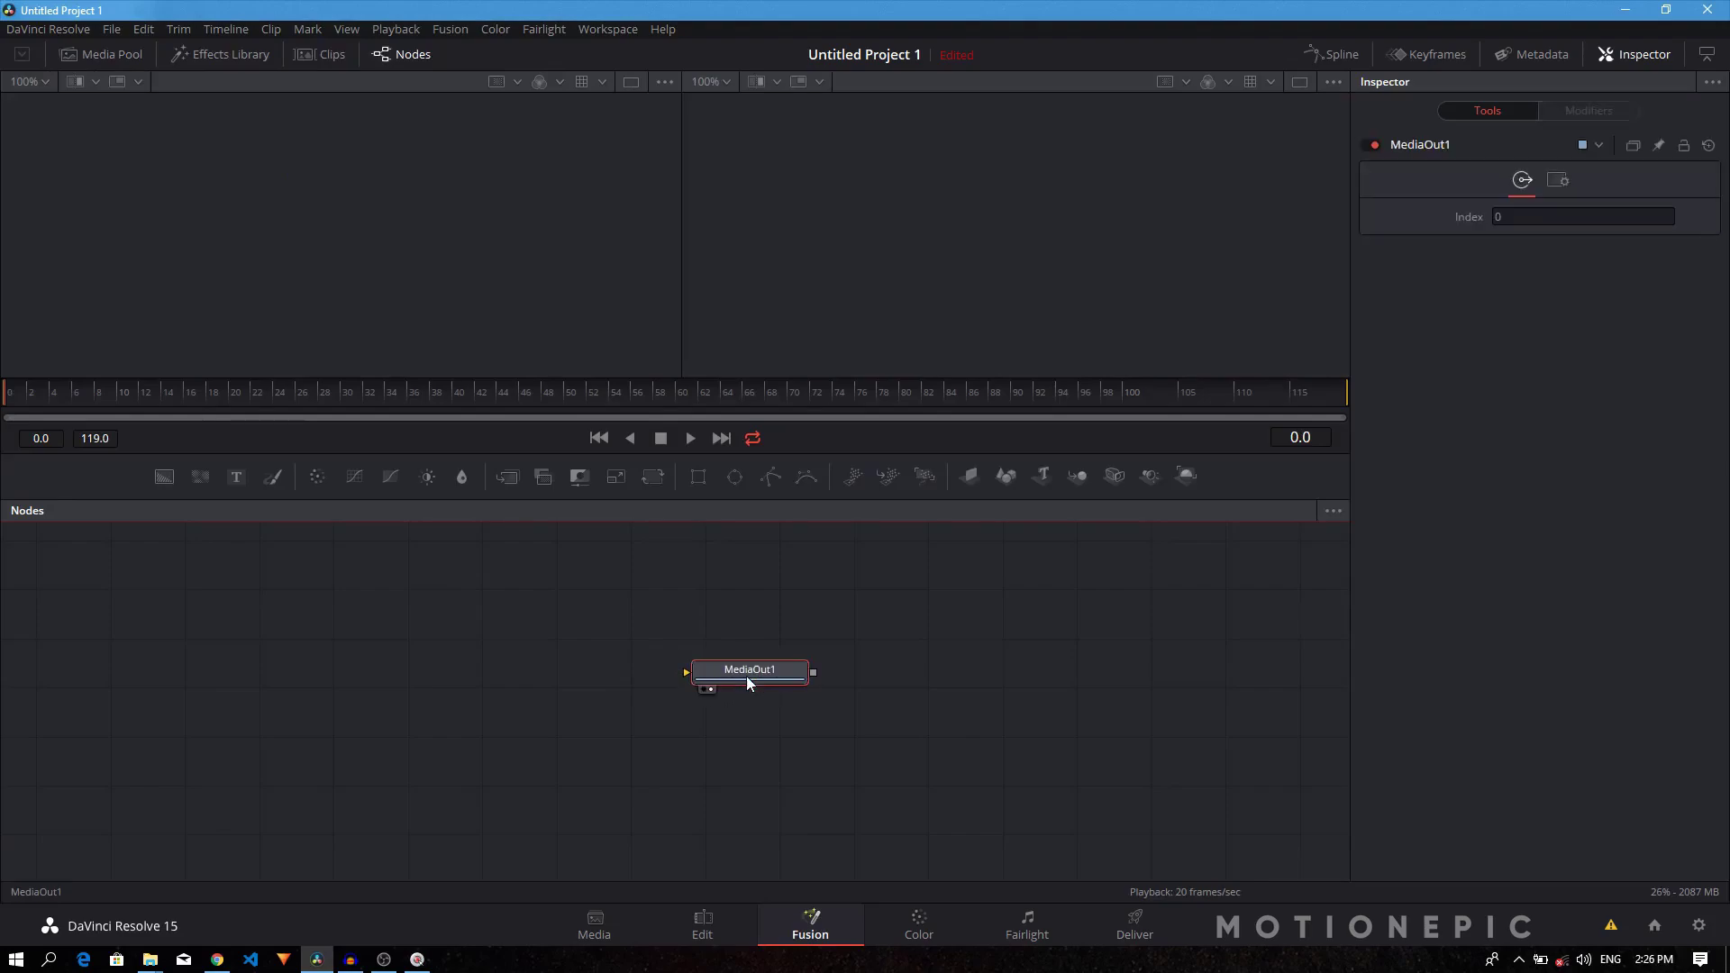
click(328, 642)
drag(235, 480, 389, 673)
click(1573, 334)
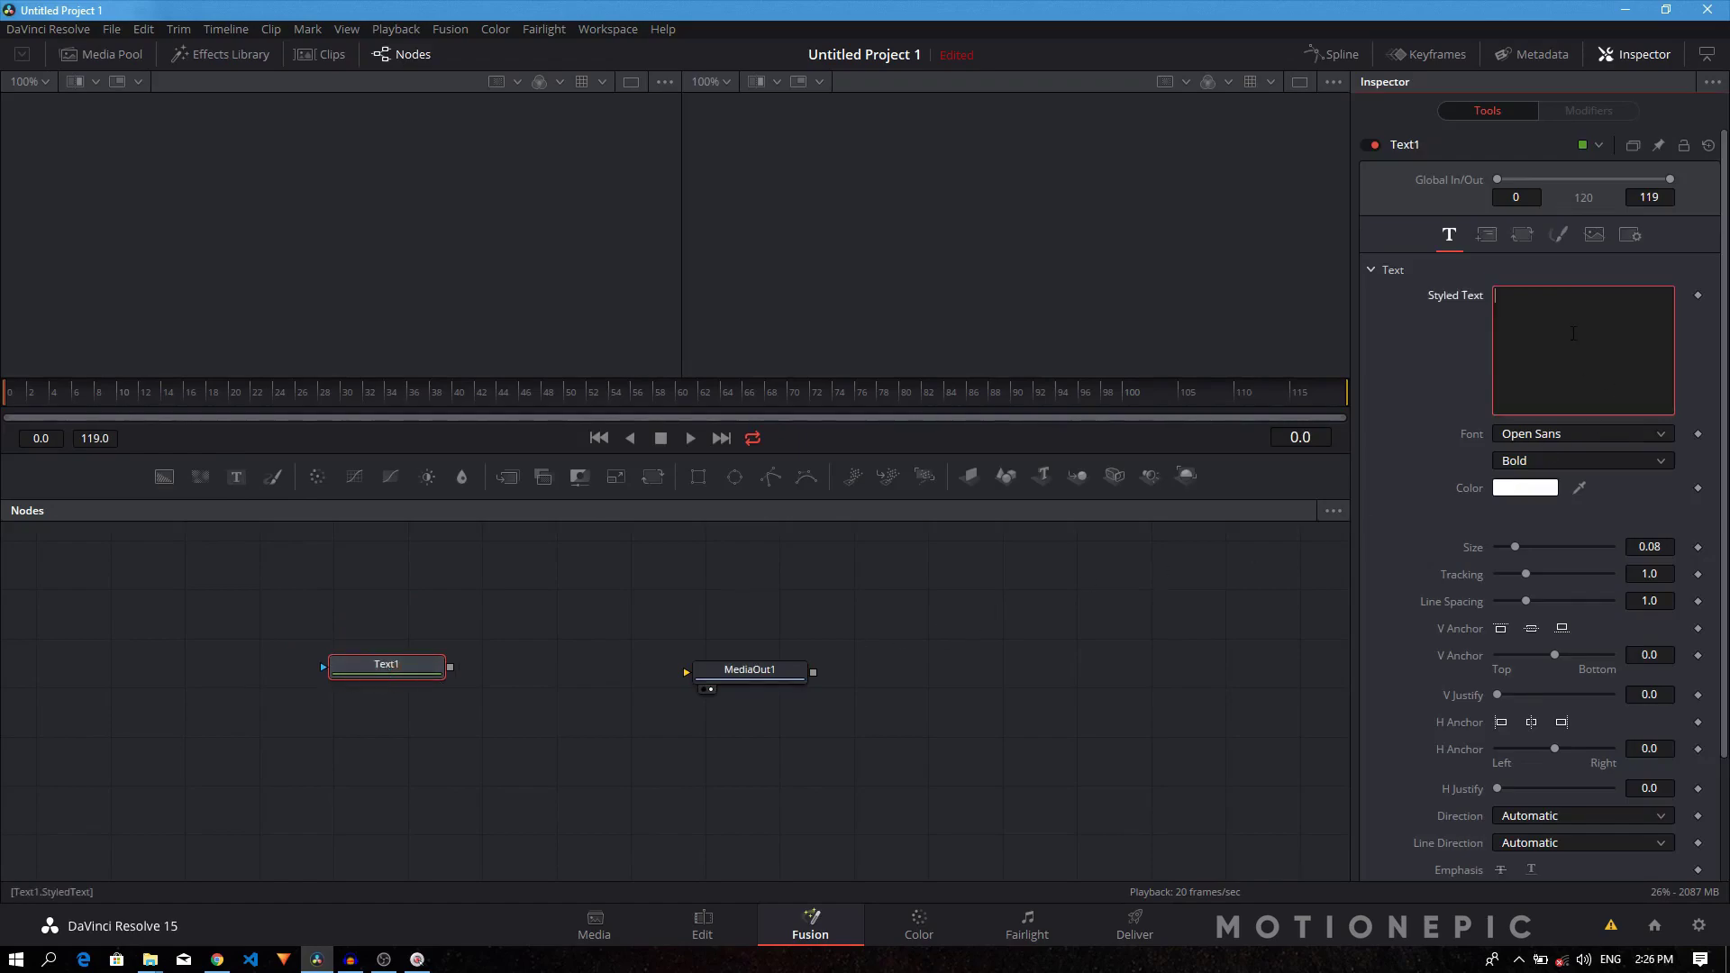
text(CINEMATIC)
click(401, 671)
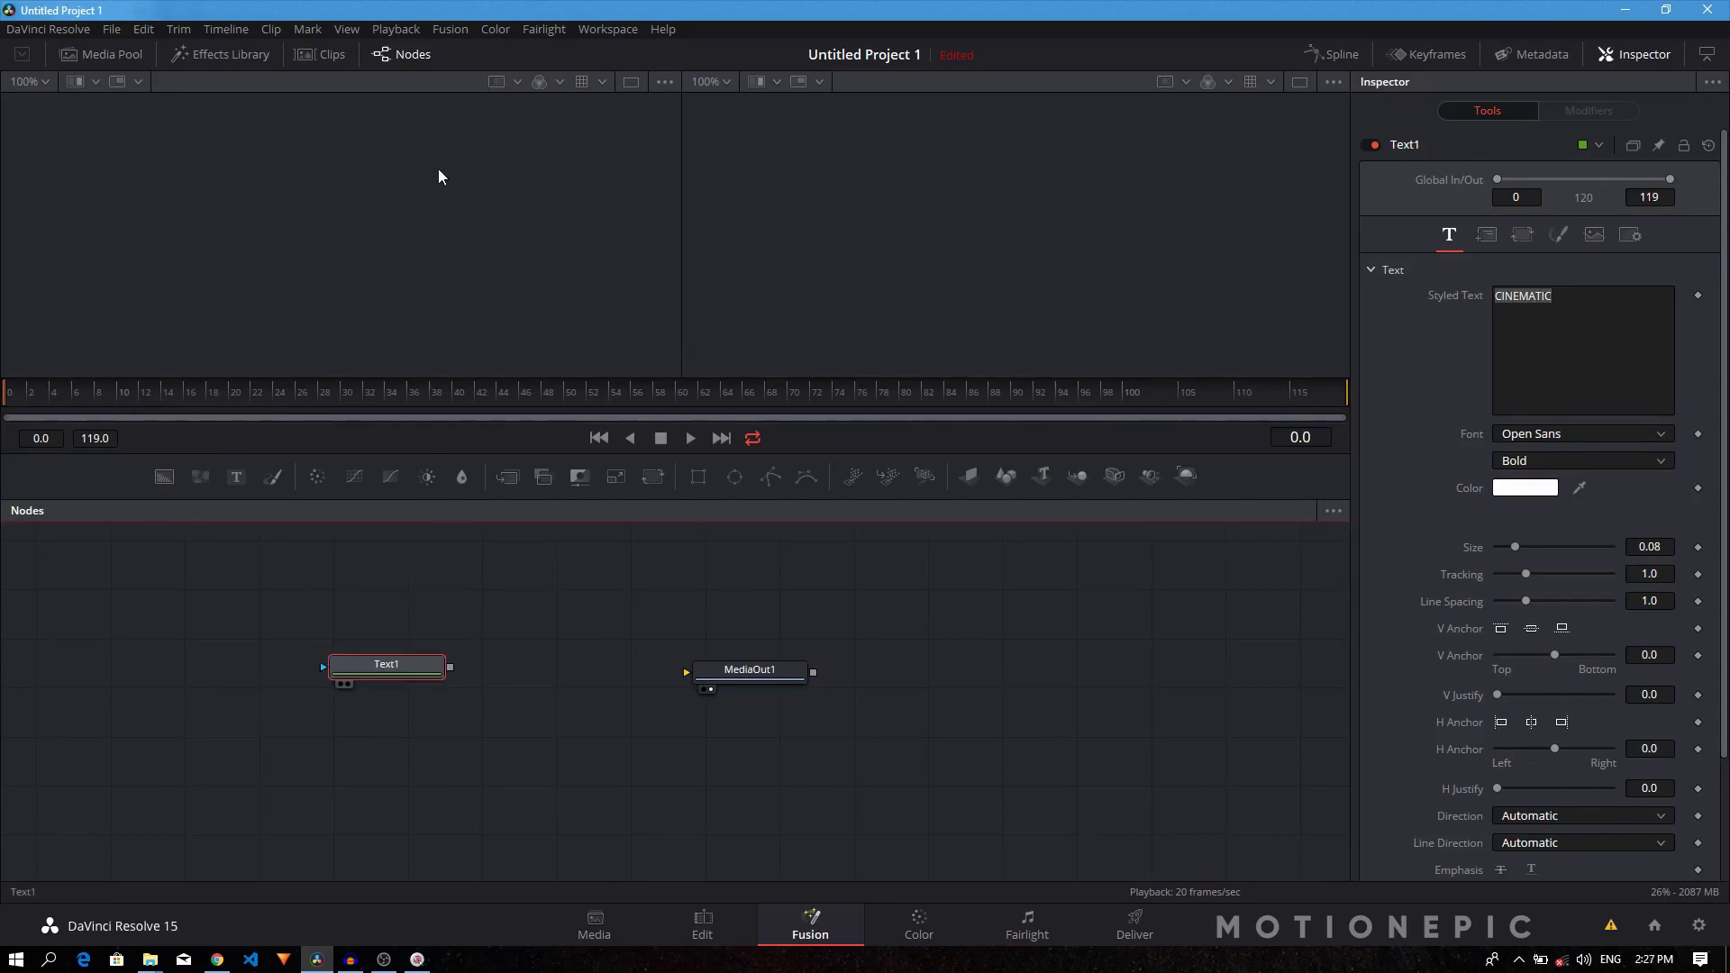
key(1)
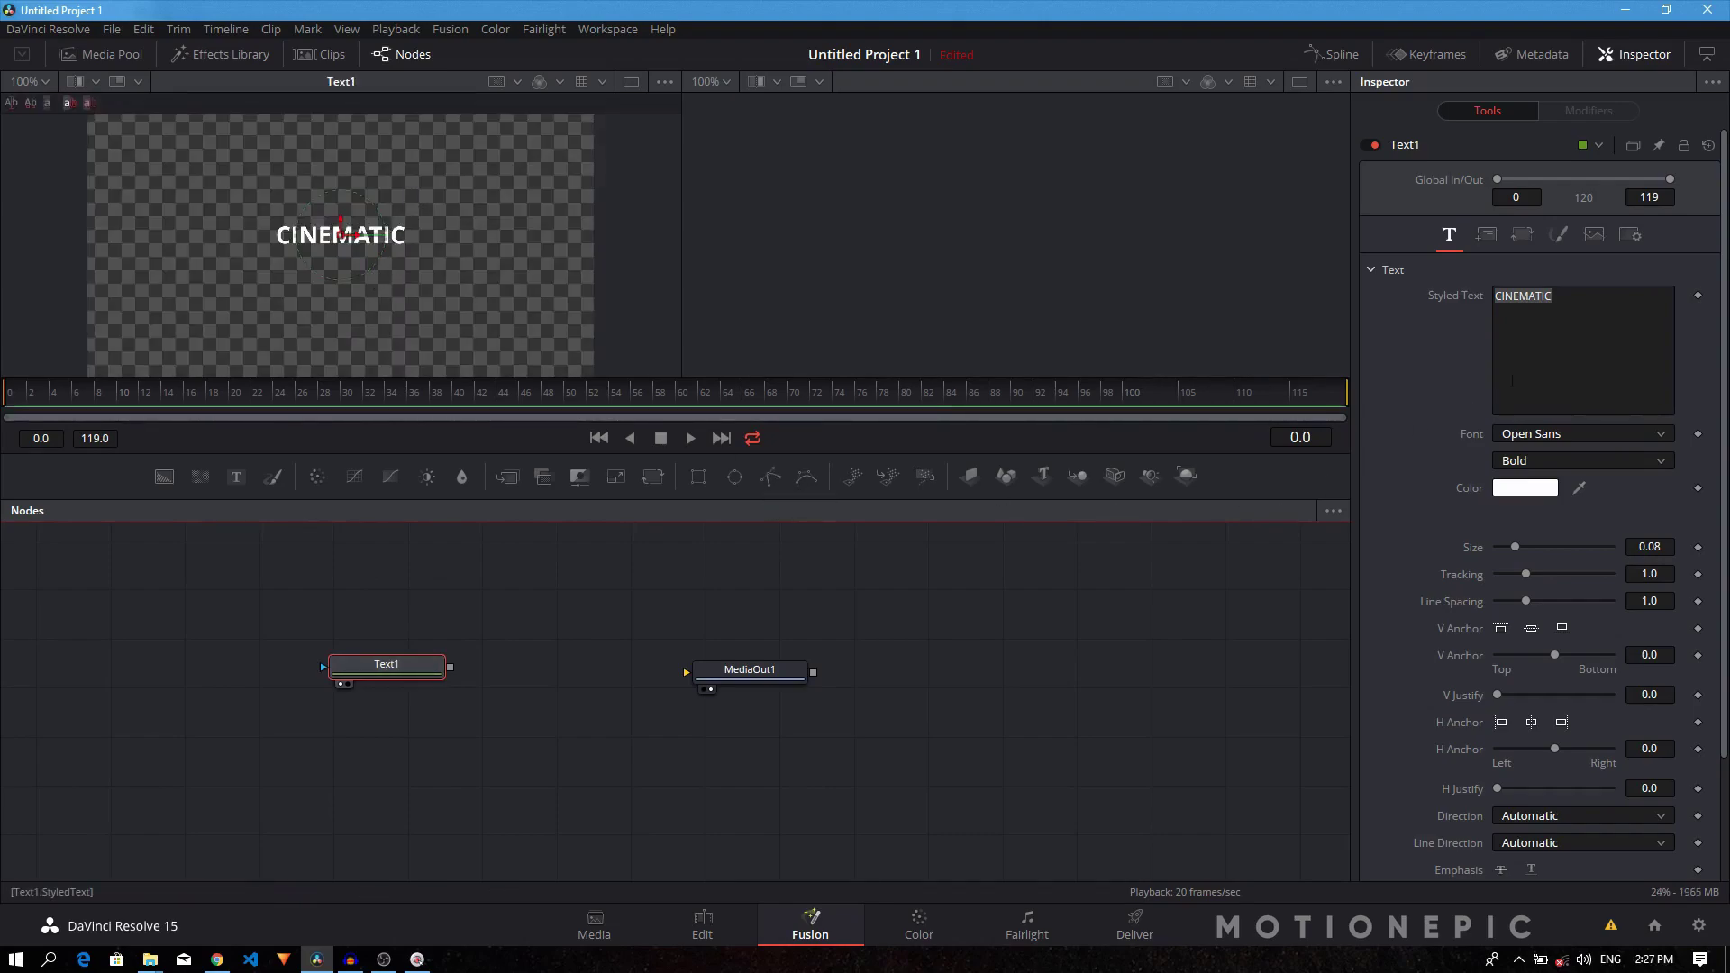
Set the title's font style to Light and widen tracking to about 1.291.
click(1544, 460)
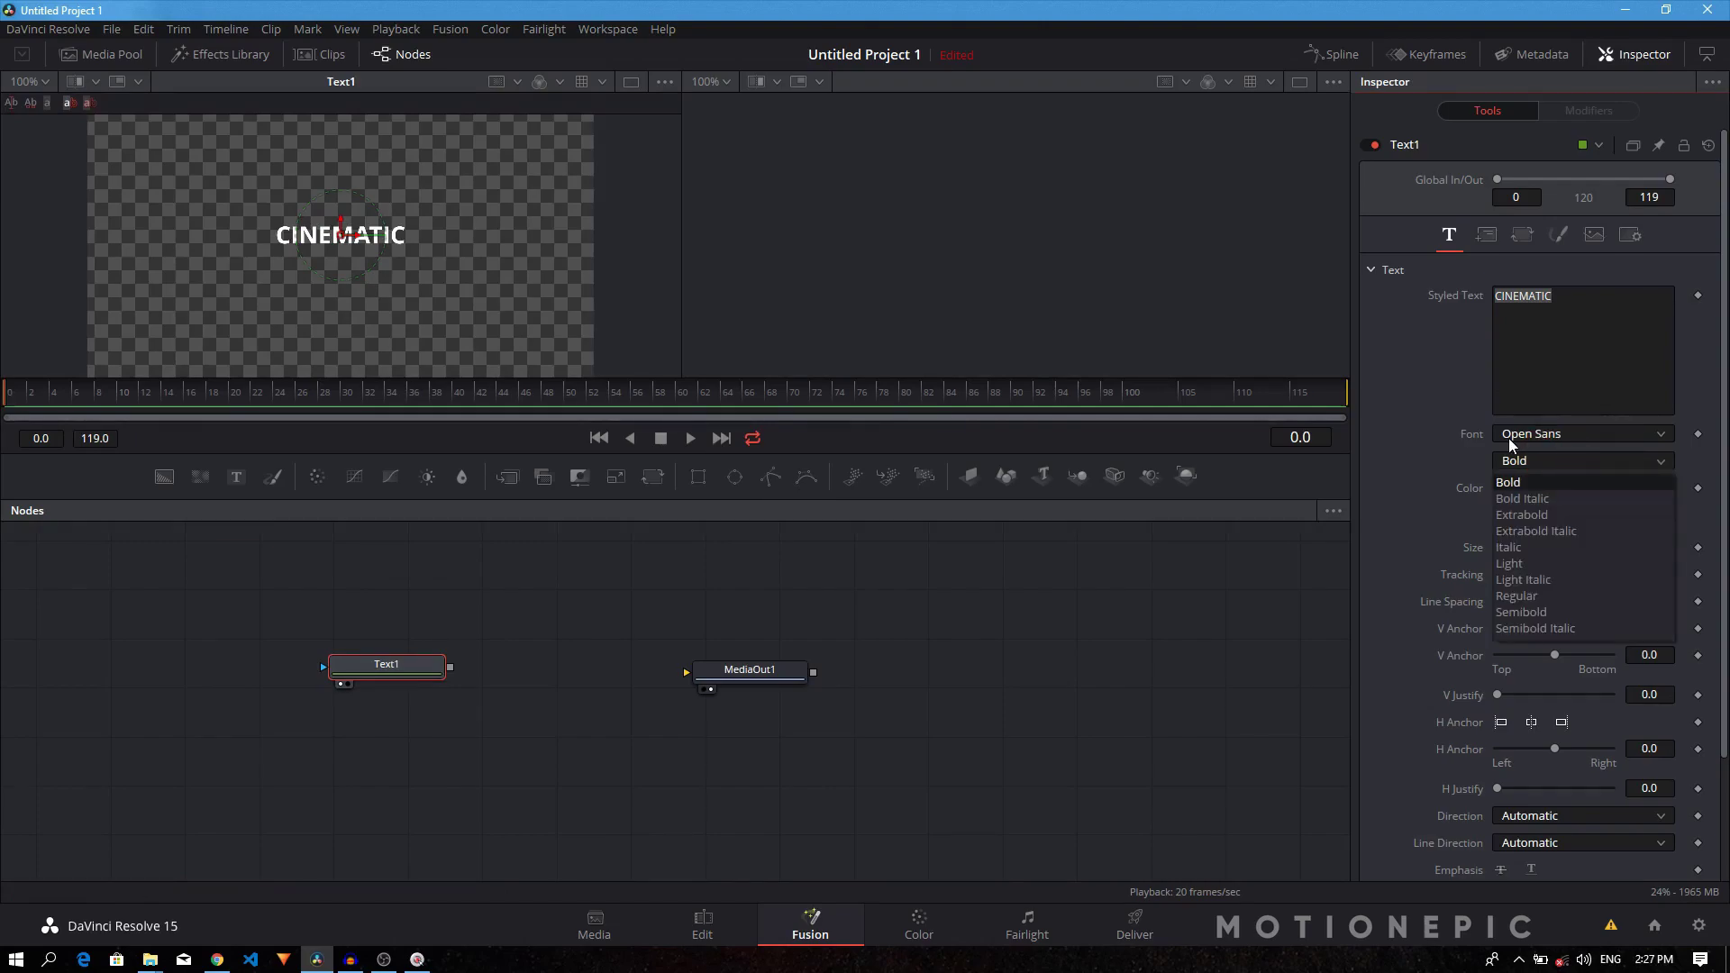
click(1525, 564)
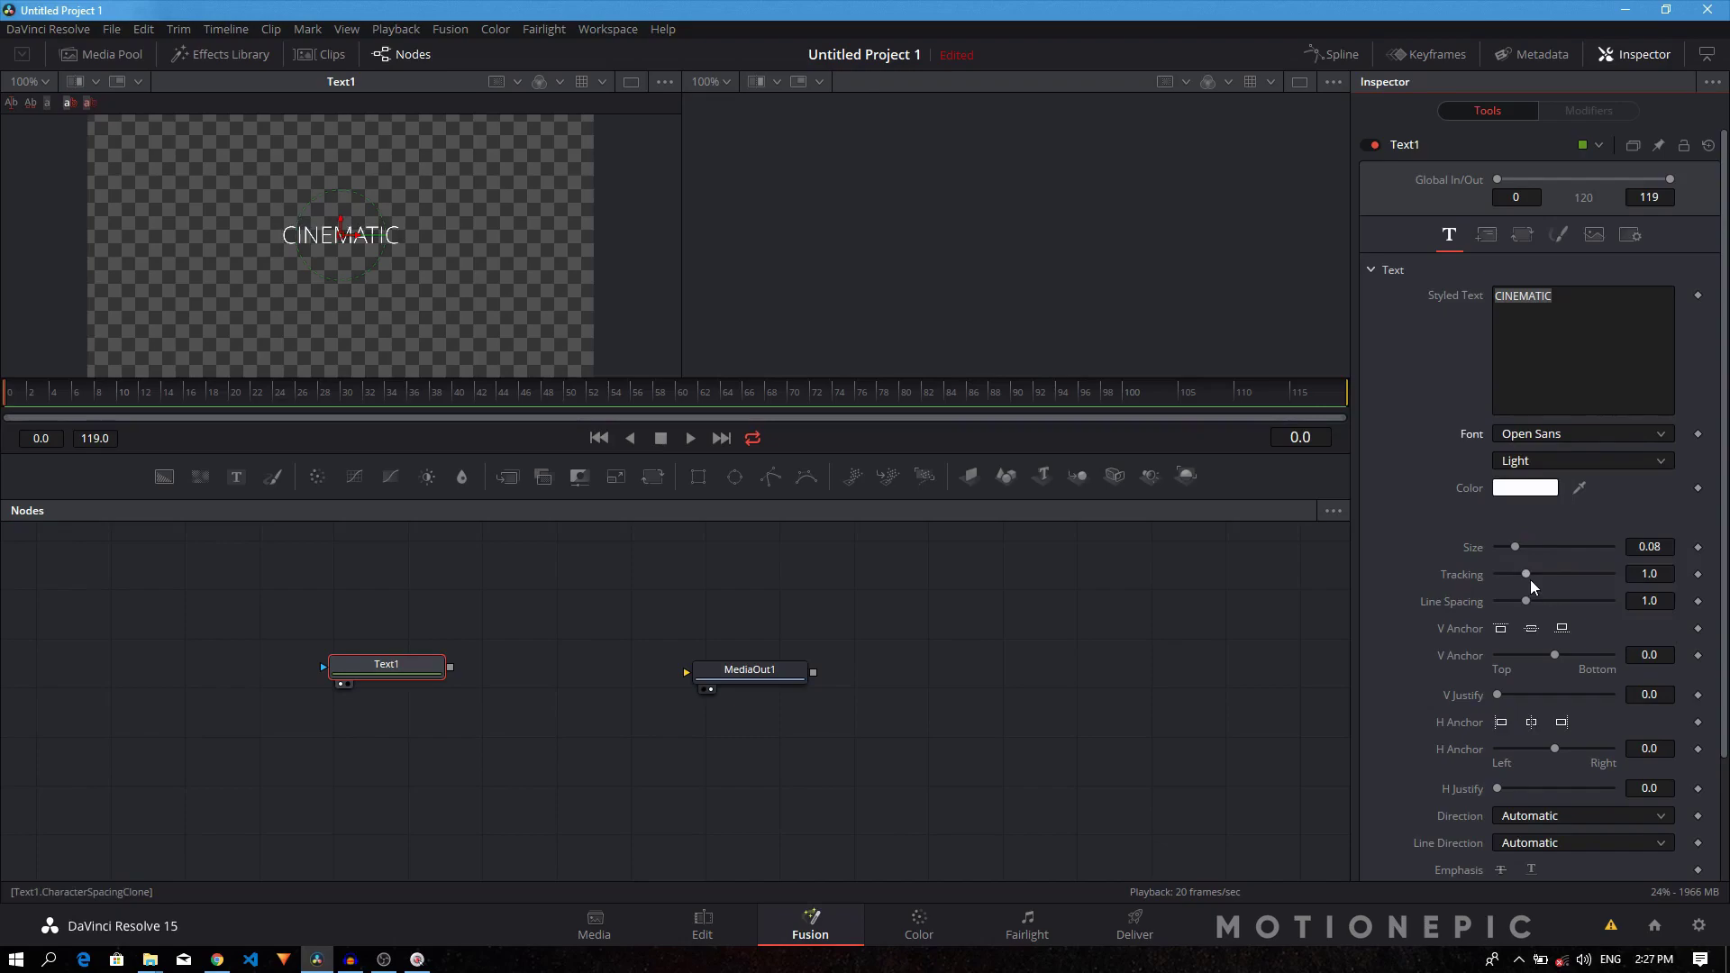
drag(1526, 571, 1535, 575)
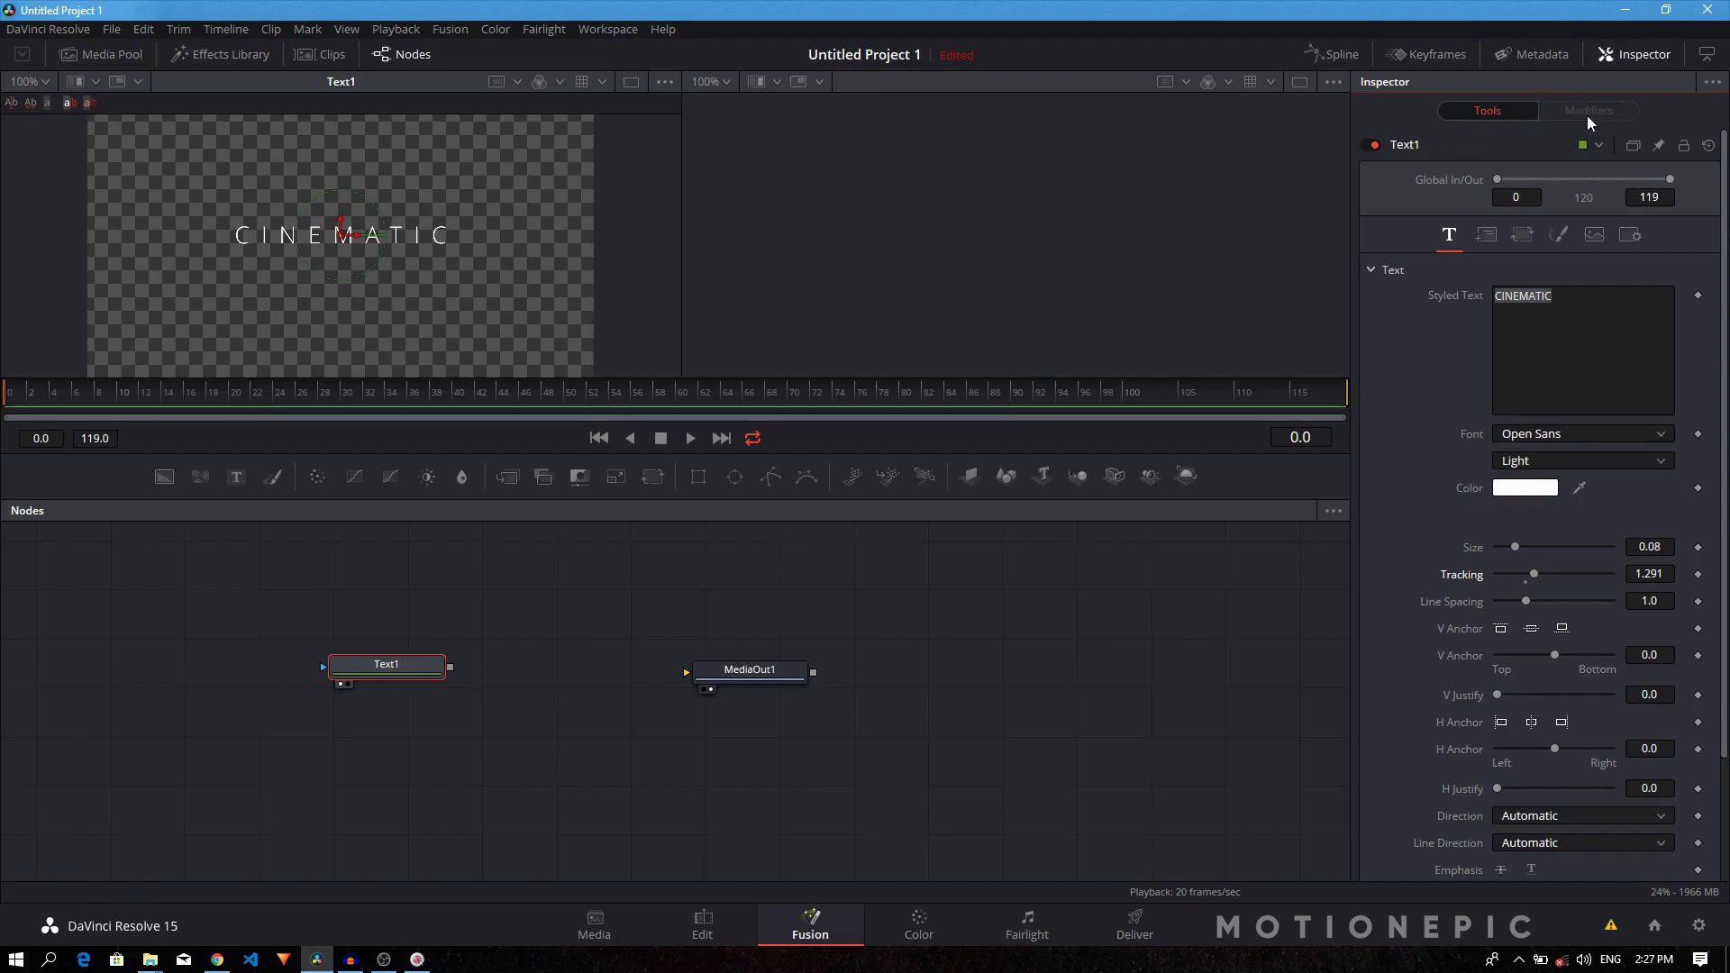
Apply a Follower modifier to the Styled Text and show its Modifiers settings.
right_click(1552, 306)
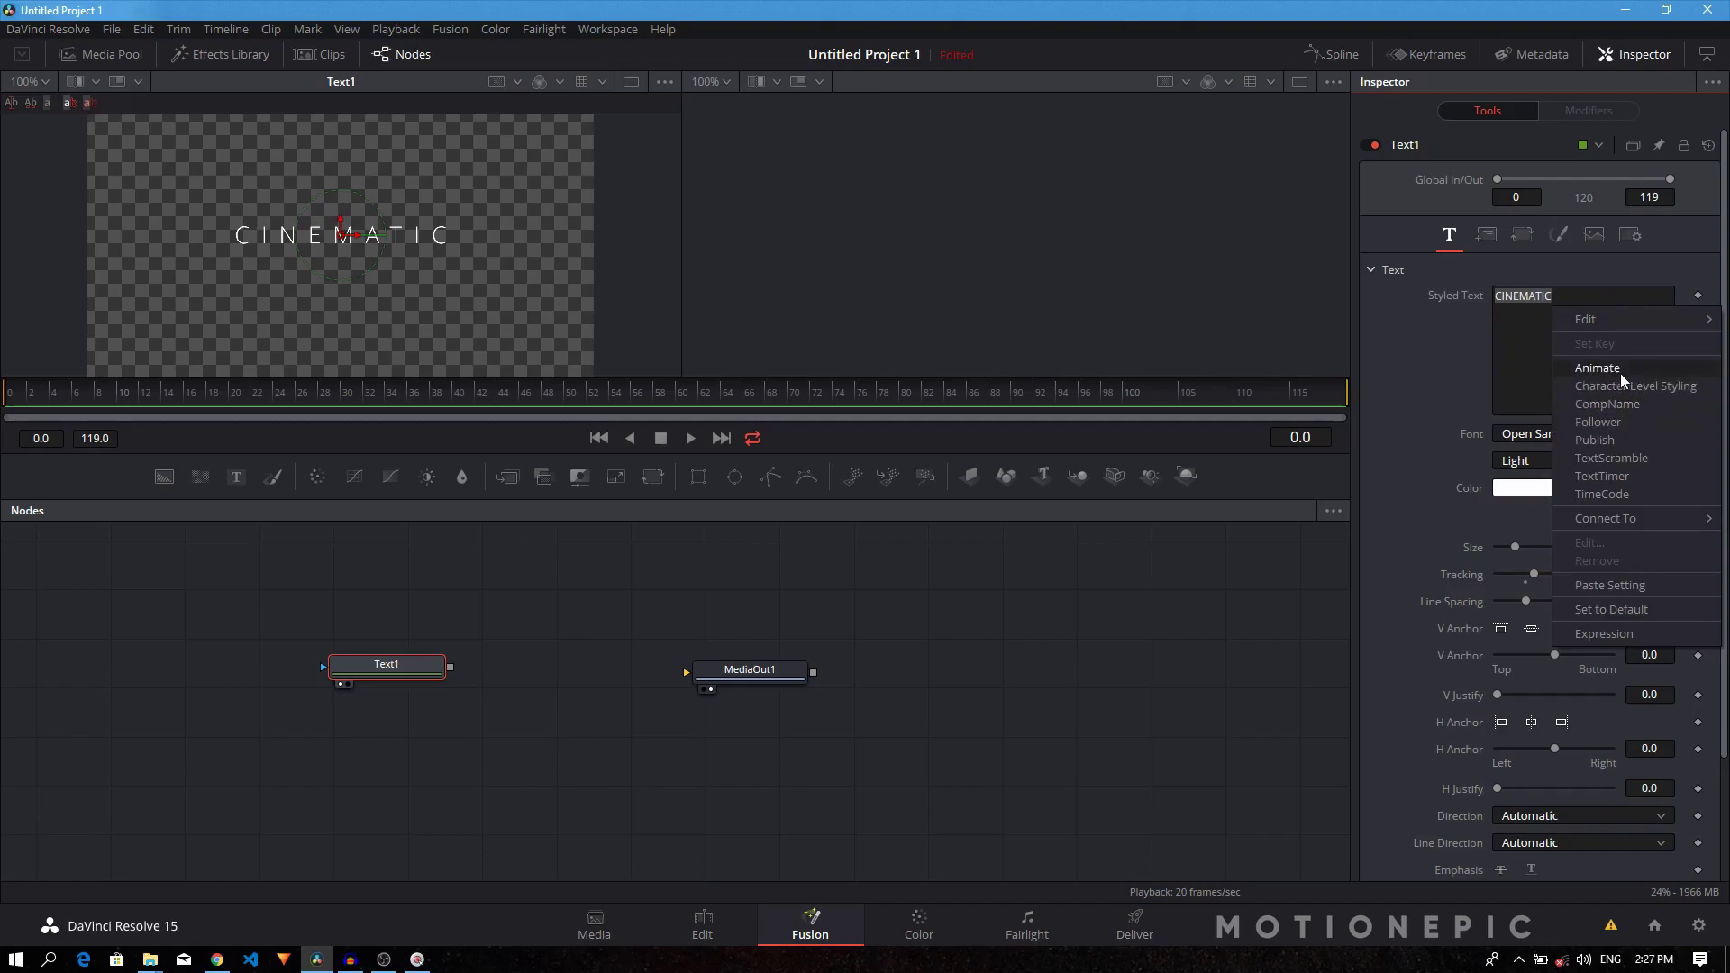
click(1605, 424)
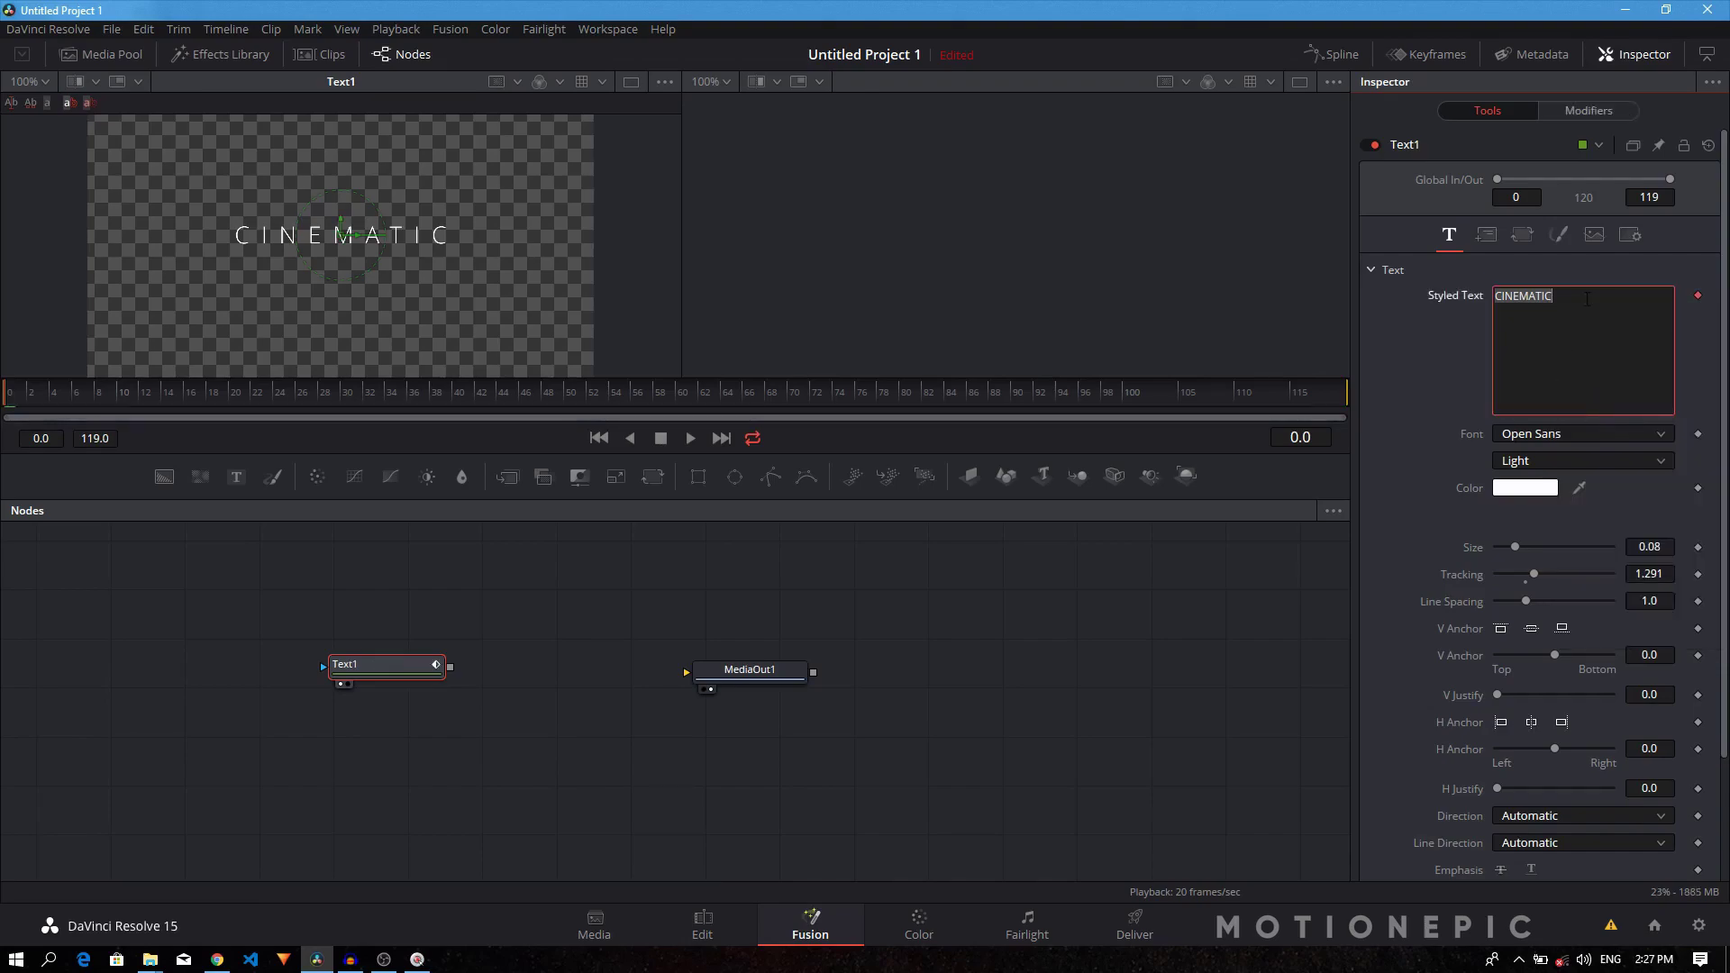
click(1586, 113)
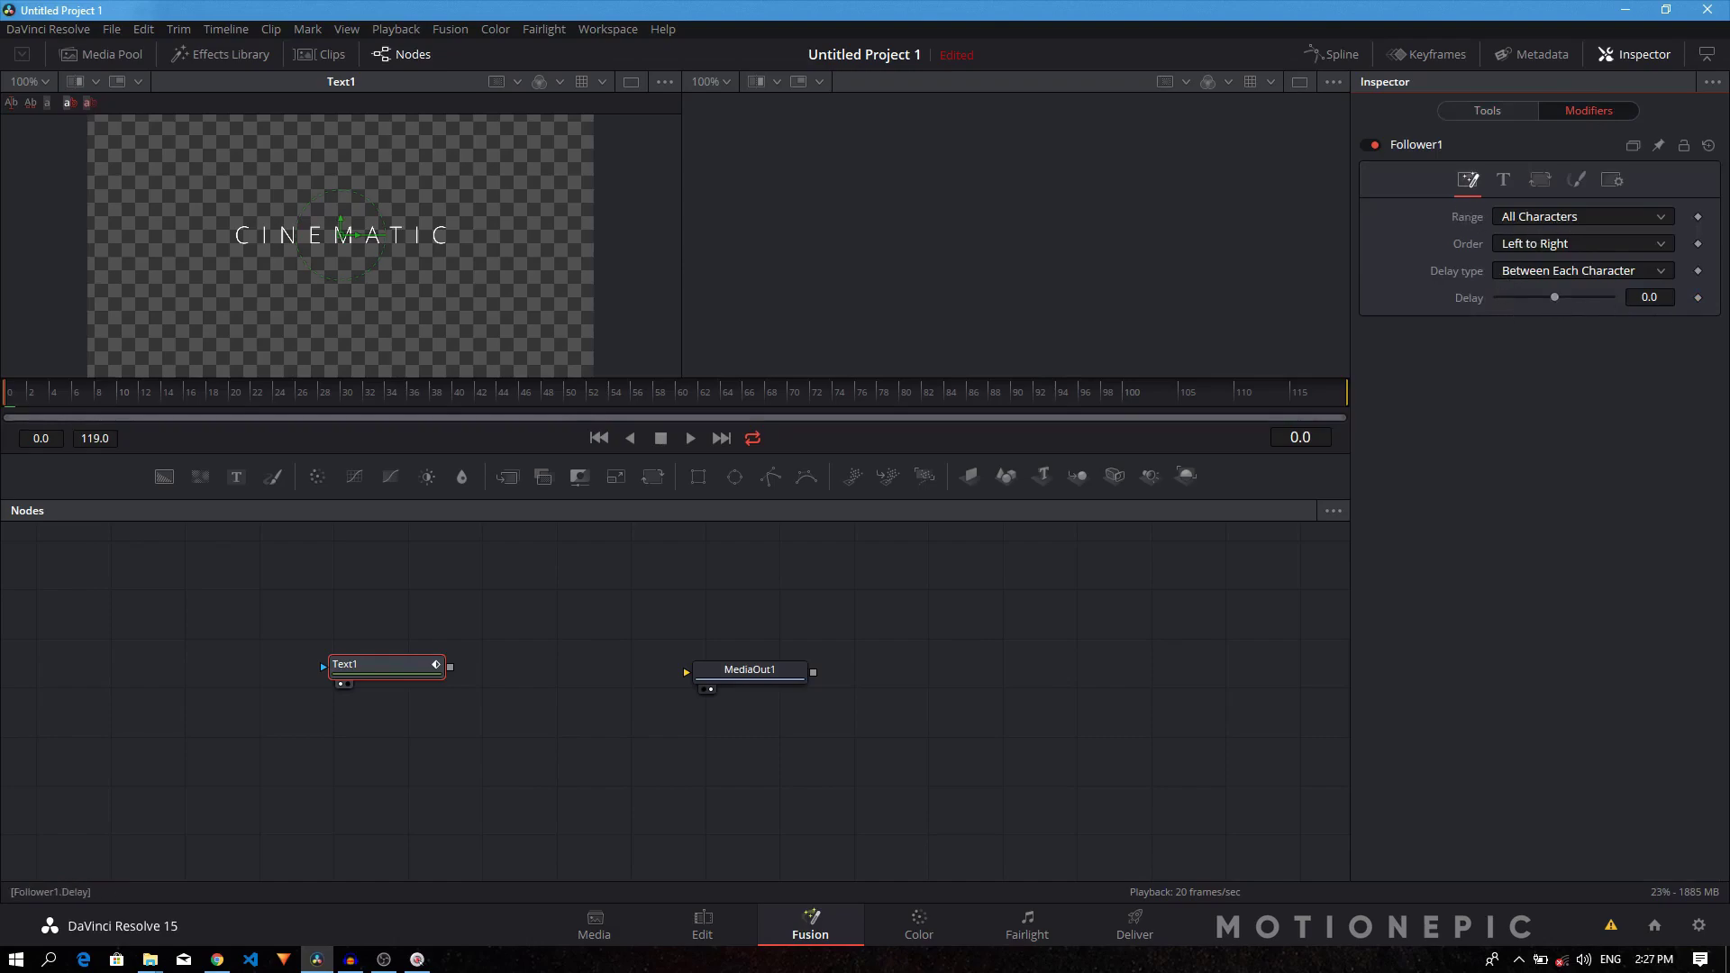
Set the Follower's Delay to 2.0.
double_click(1662, 298)
text(-0.51)
key(Return)
text(9.96)
key(Return)
text(9.84)
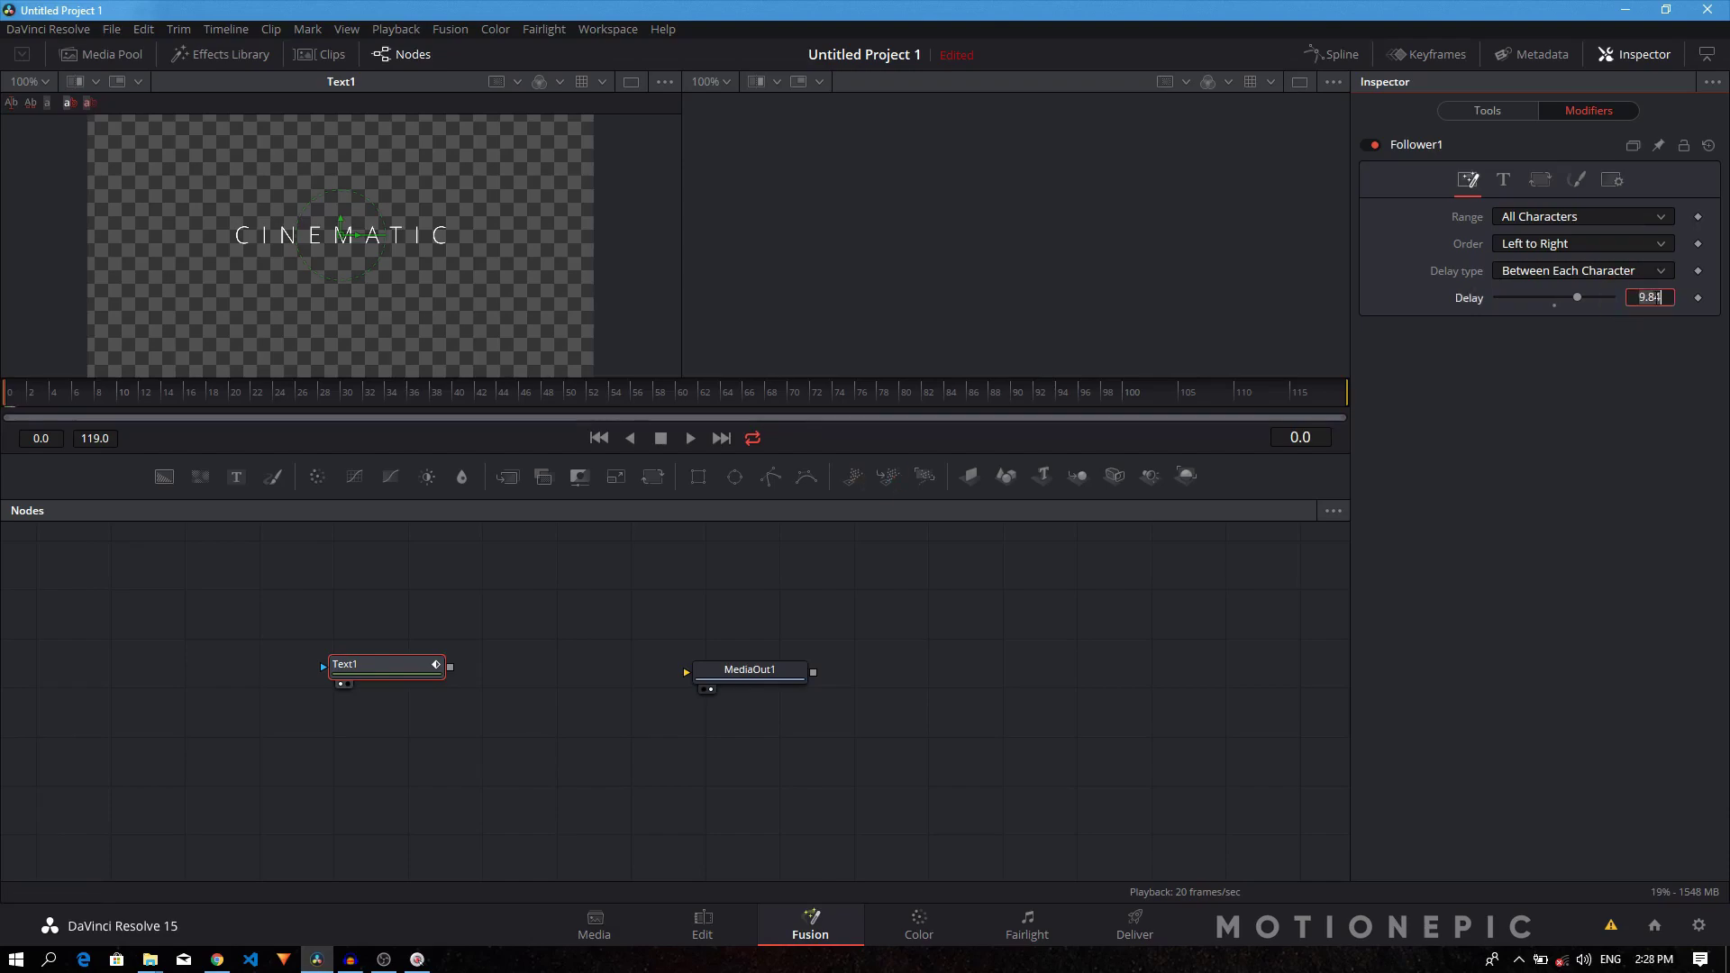
key(BackSpace)
key(BackSpace)
key(BackSpace)
key(BackSpace)
text(2)
key(Return)
Set the character Order to Random But One by One.
click(1536, 244)
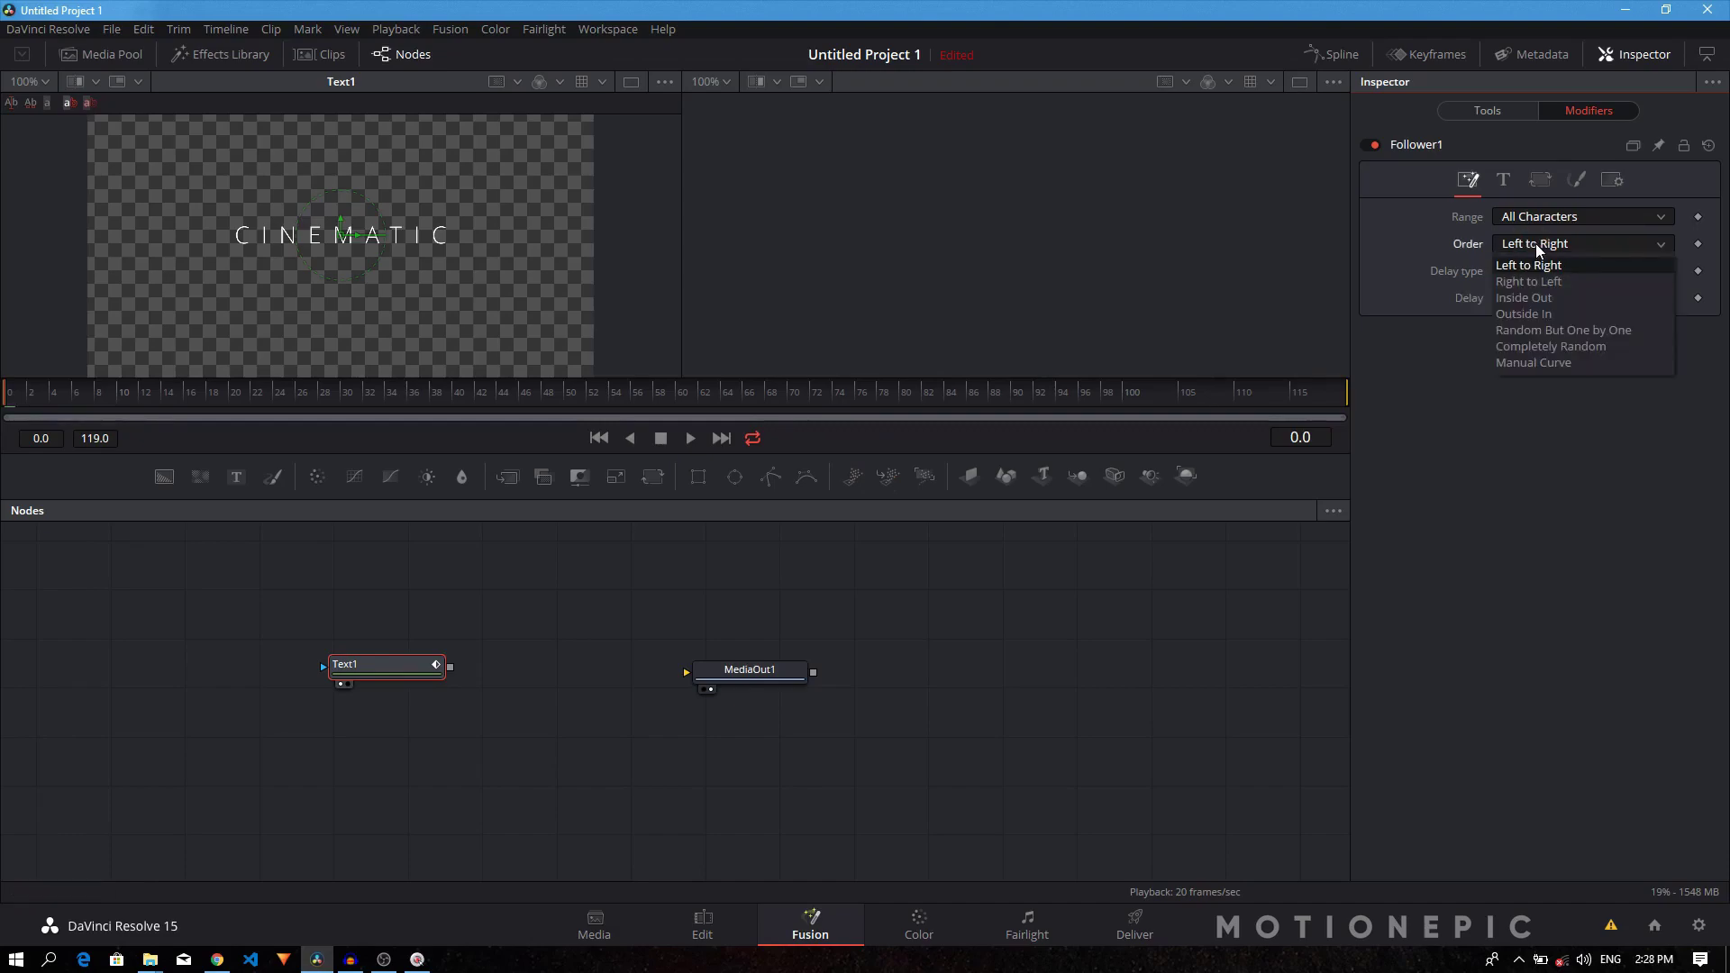
click(1535, 243)
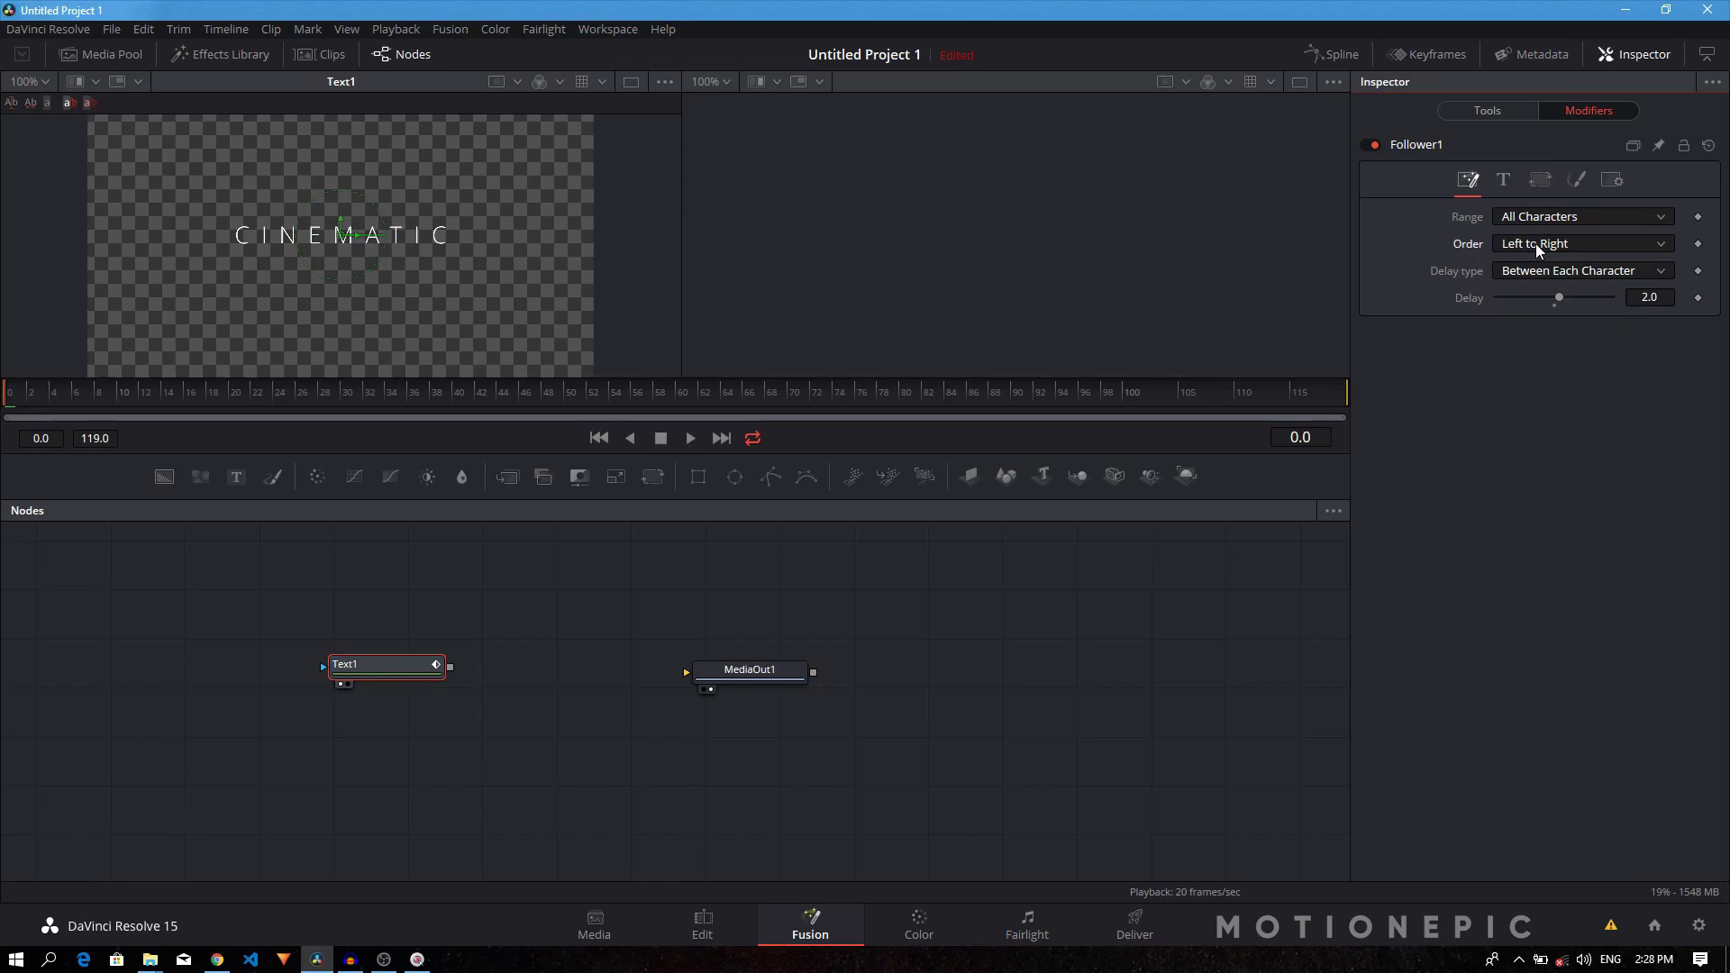
click(1535, 244)
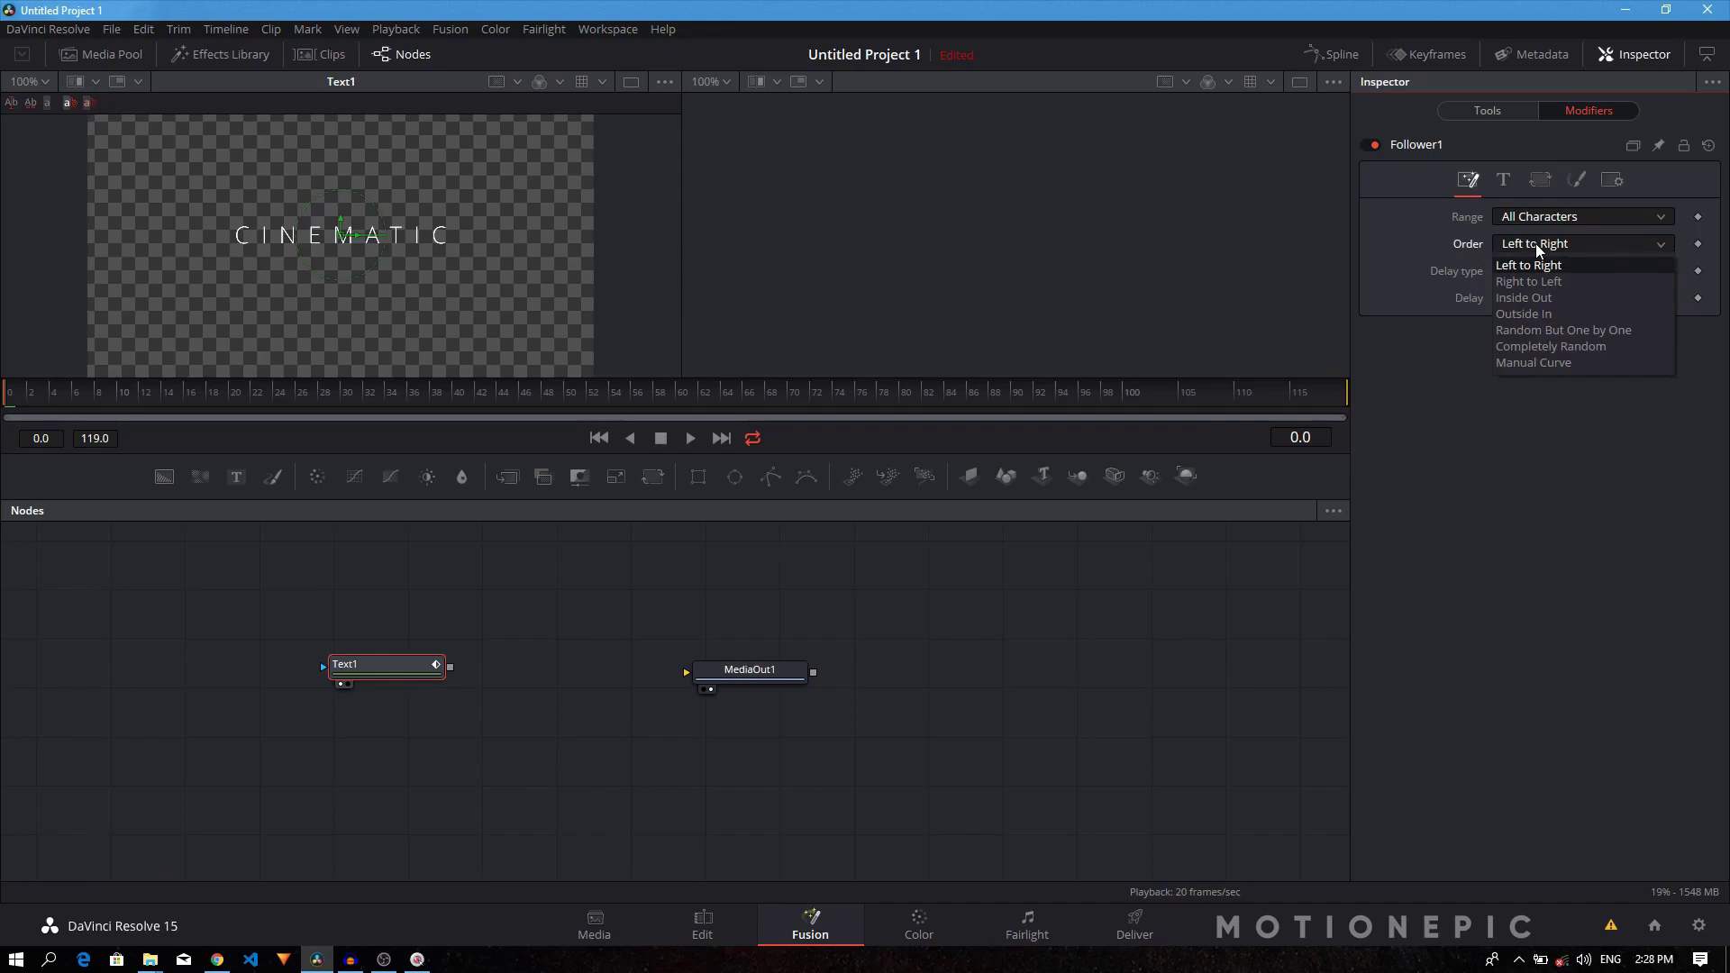
click(1511, 327)
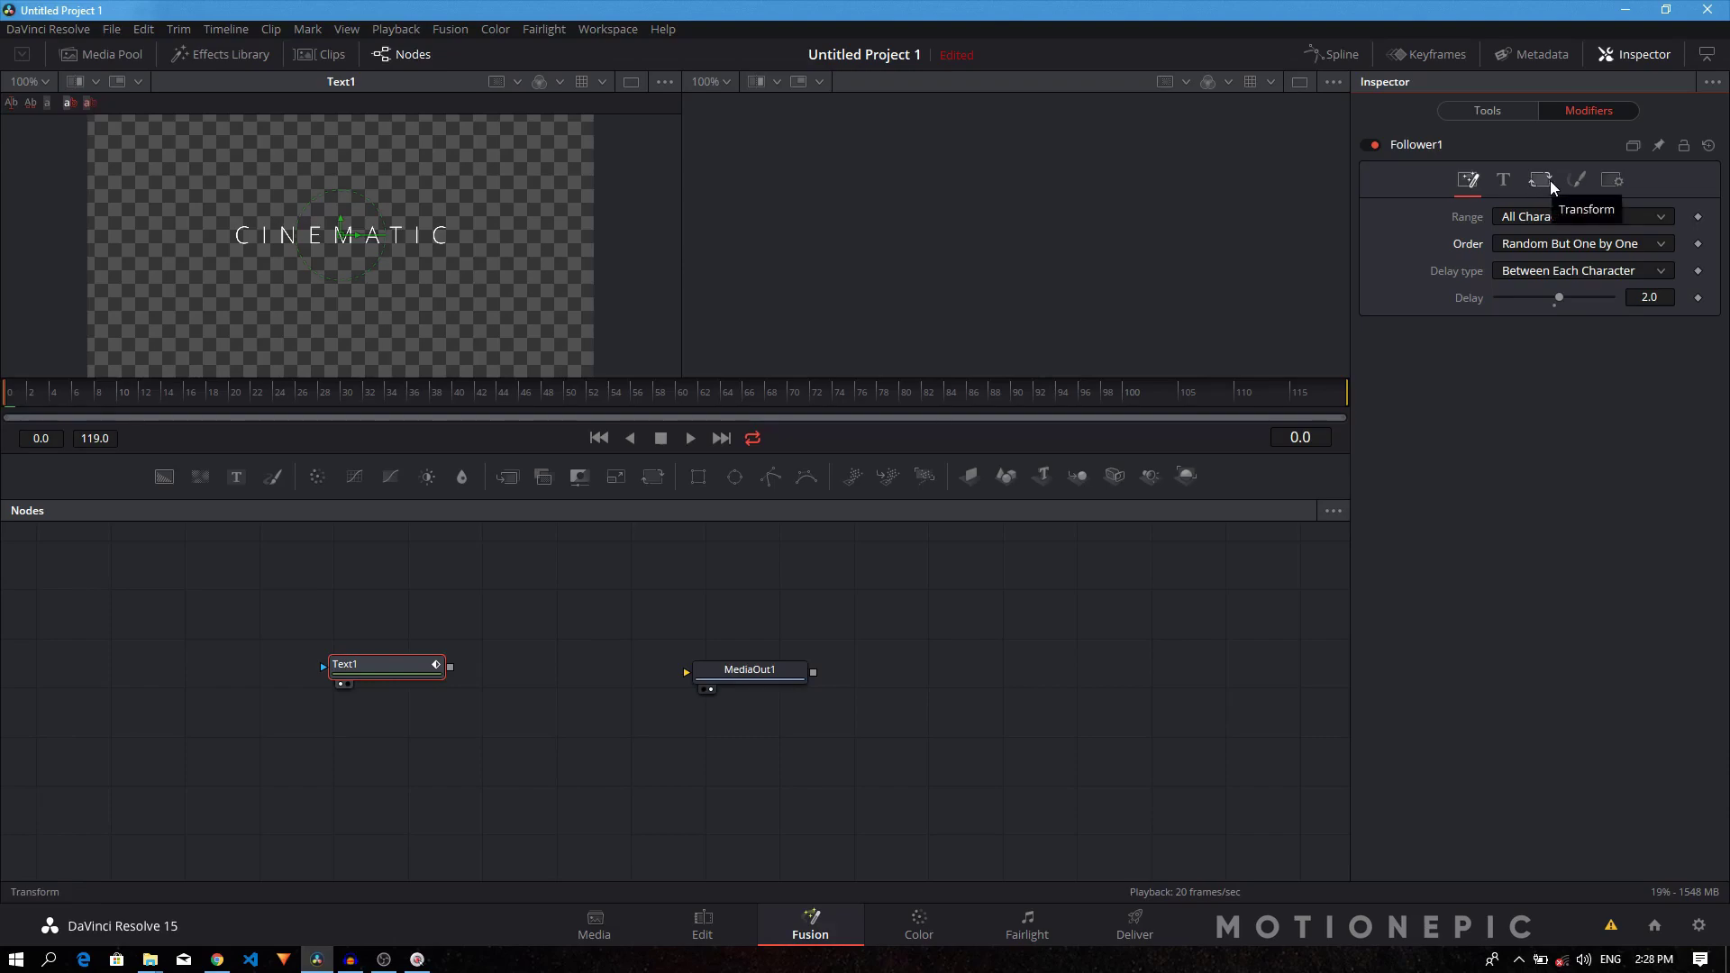
Open the Follower1 Shading settings, expand Softness, and scrub the ruler to frame 3.
click(1575, 180)
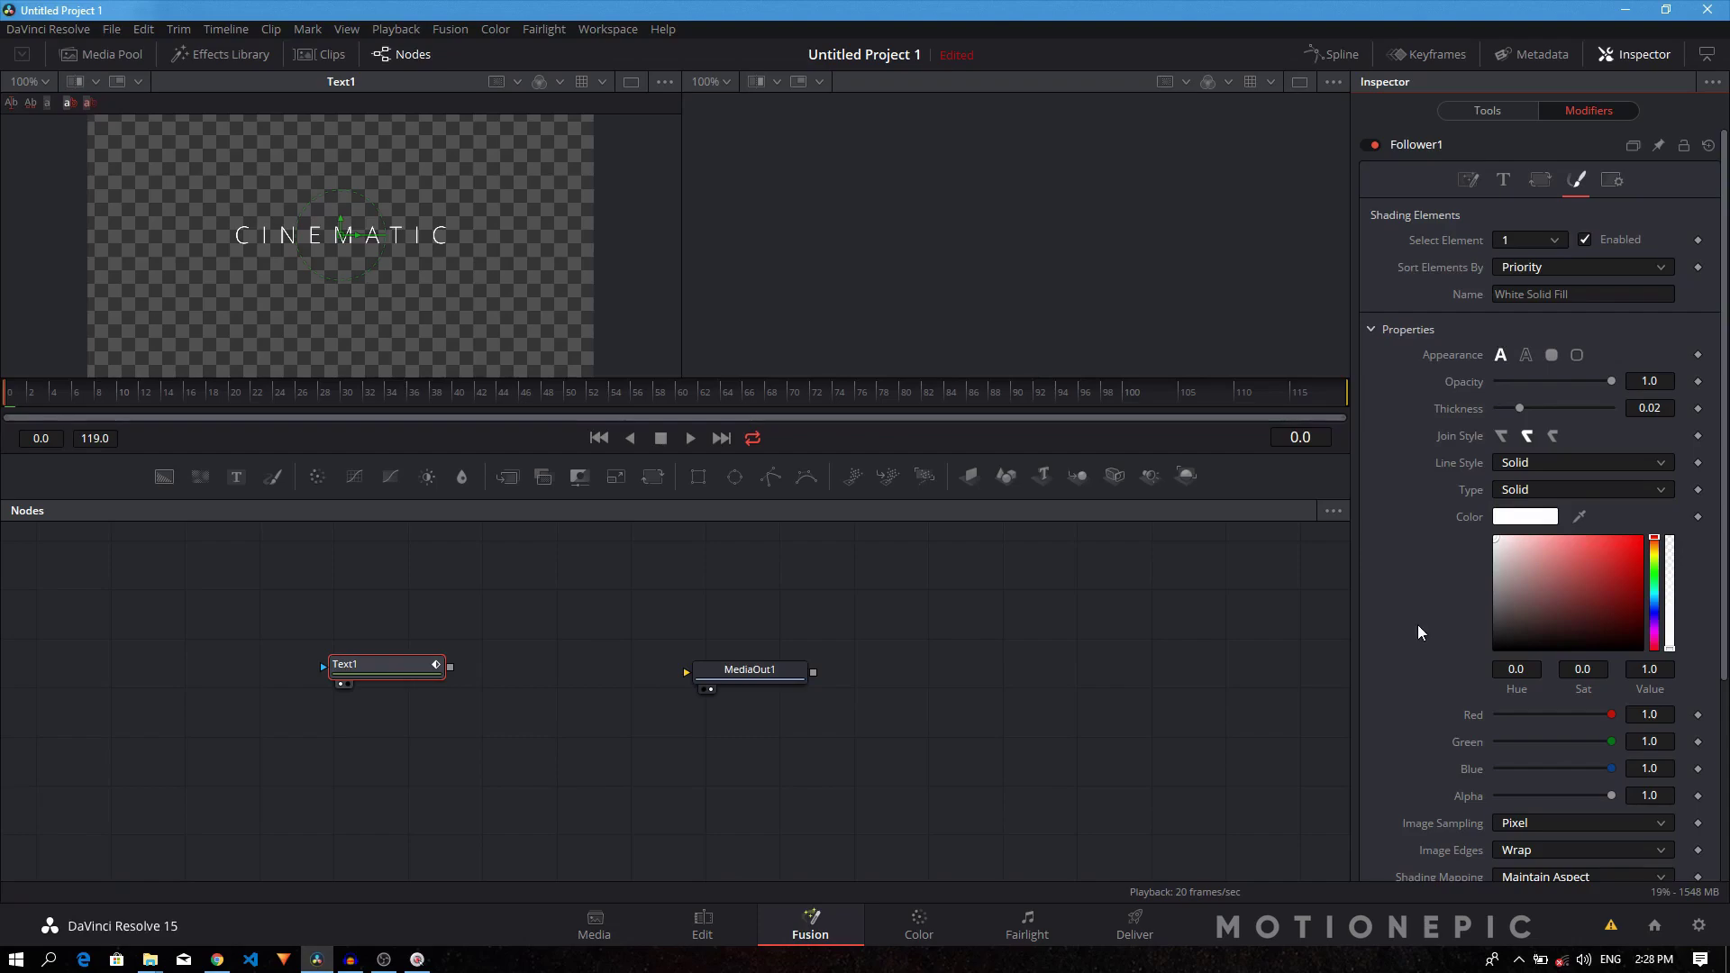
scroll(1409, 533, down, 3)
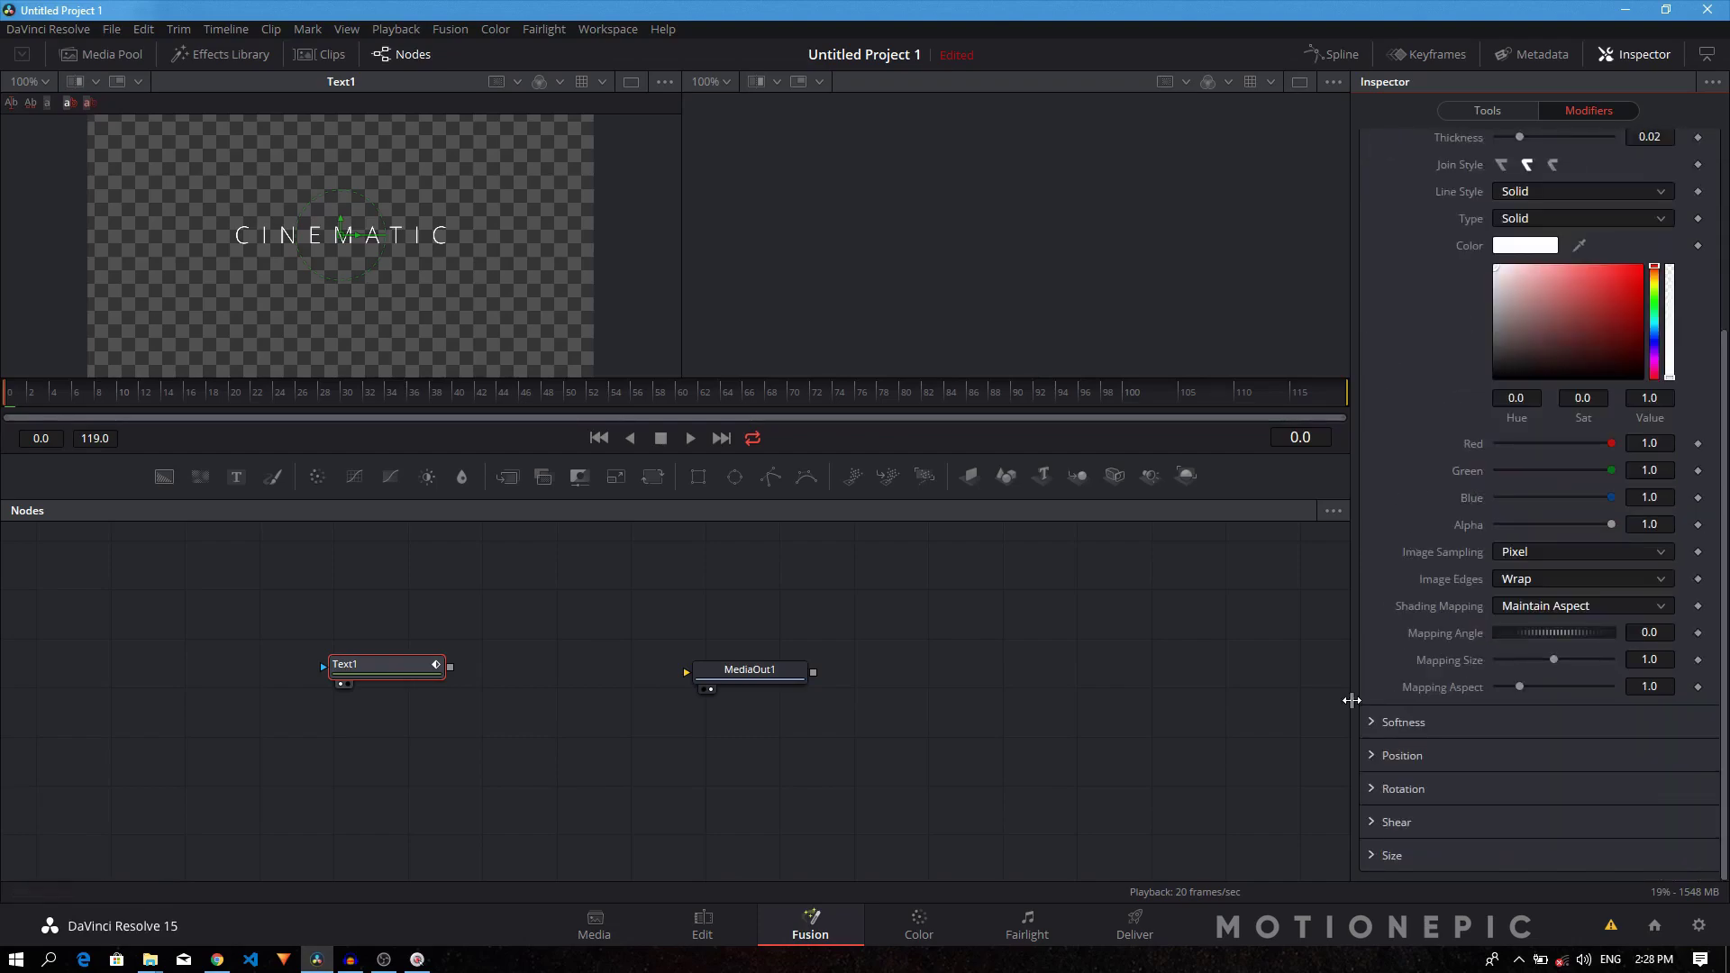
click(1371, 722)
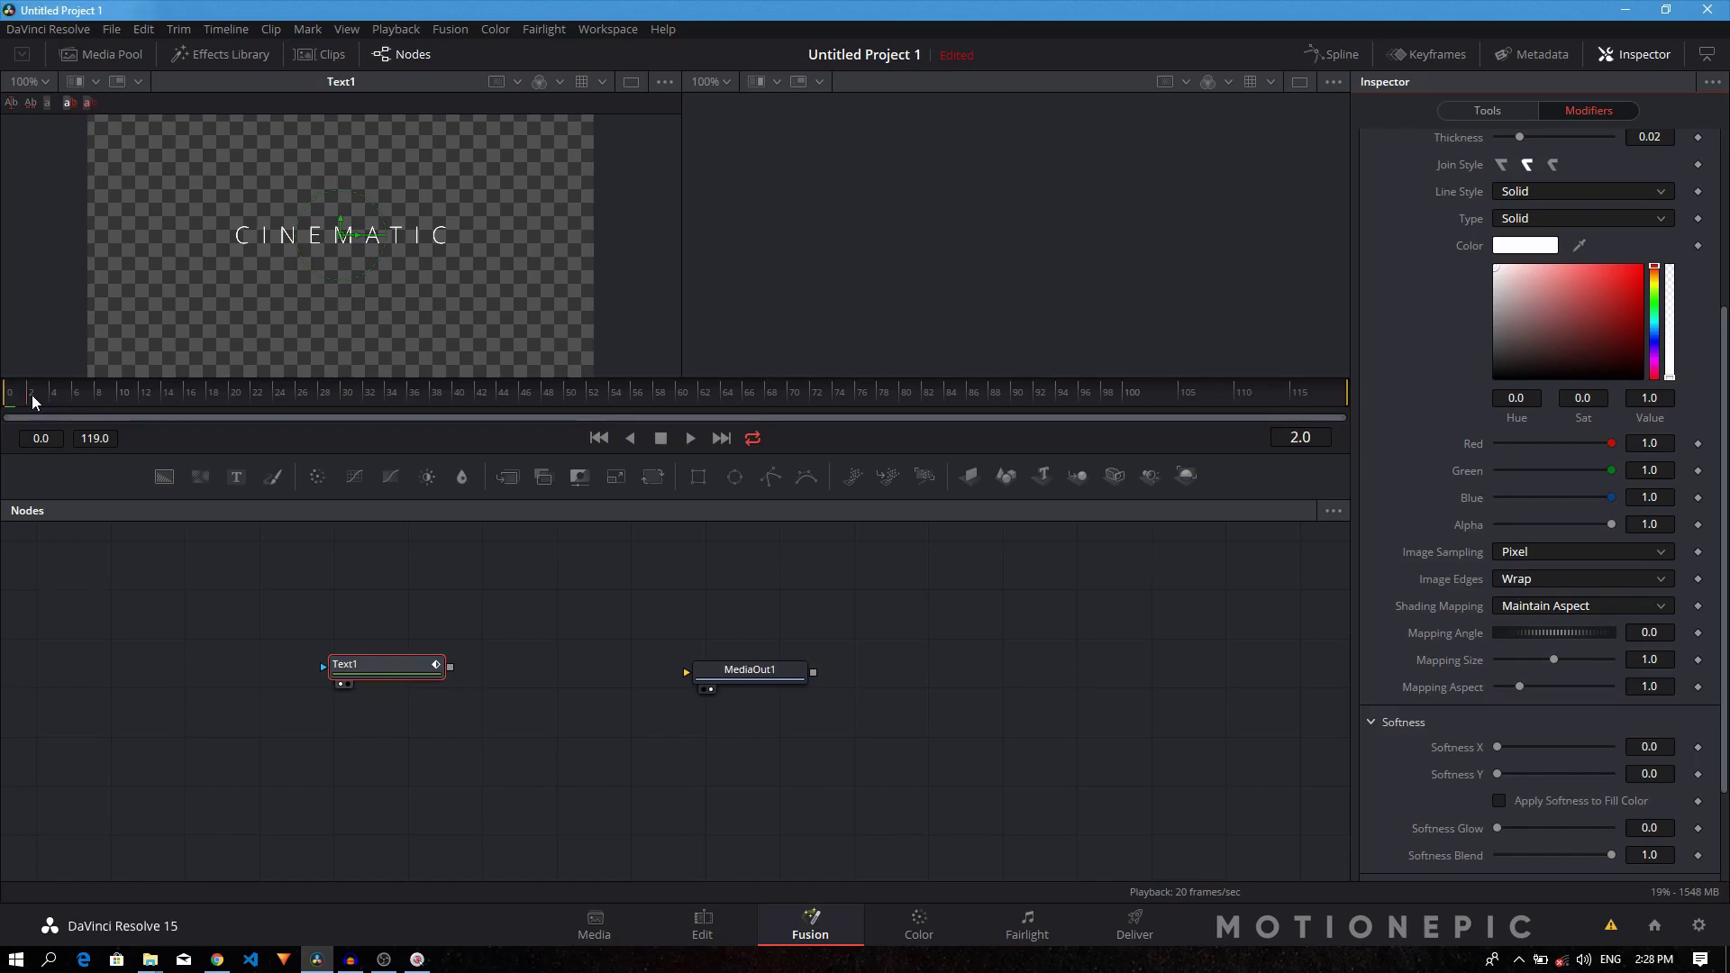
mouse_move(30, 397)
mouse_down()
mouse_move(49, 401)
mouse_move(7, 402)
mouse_up()
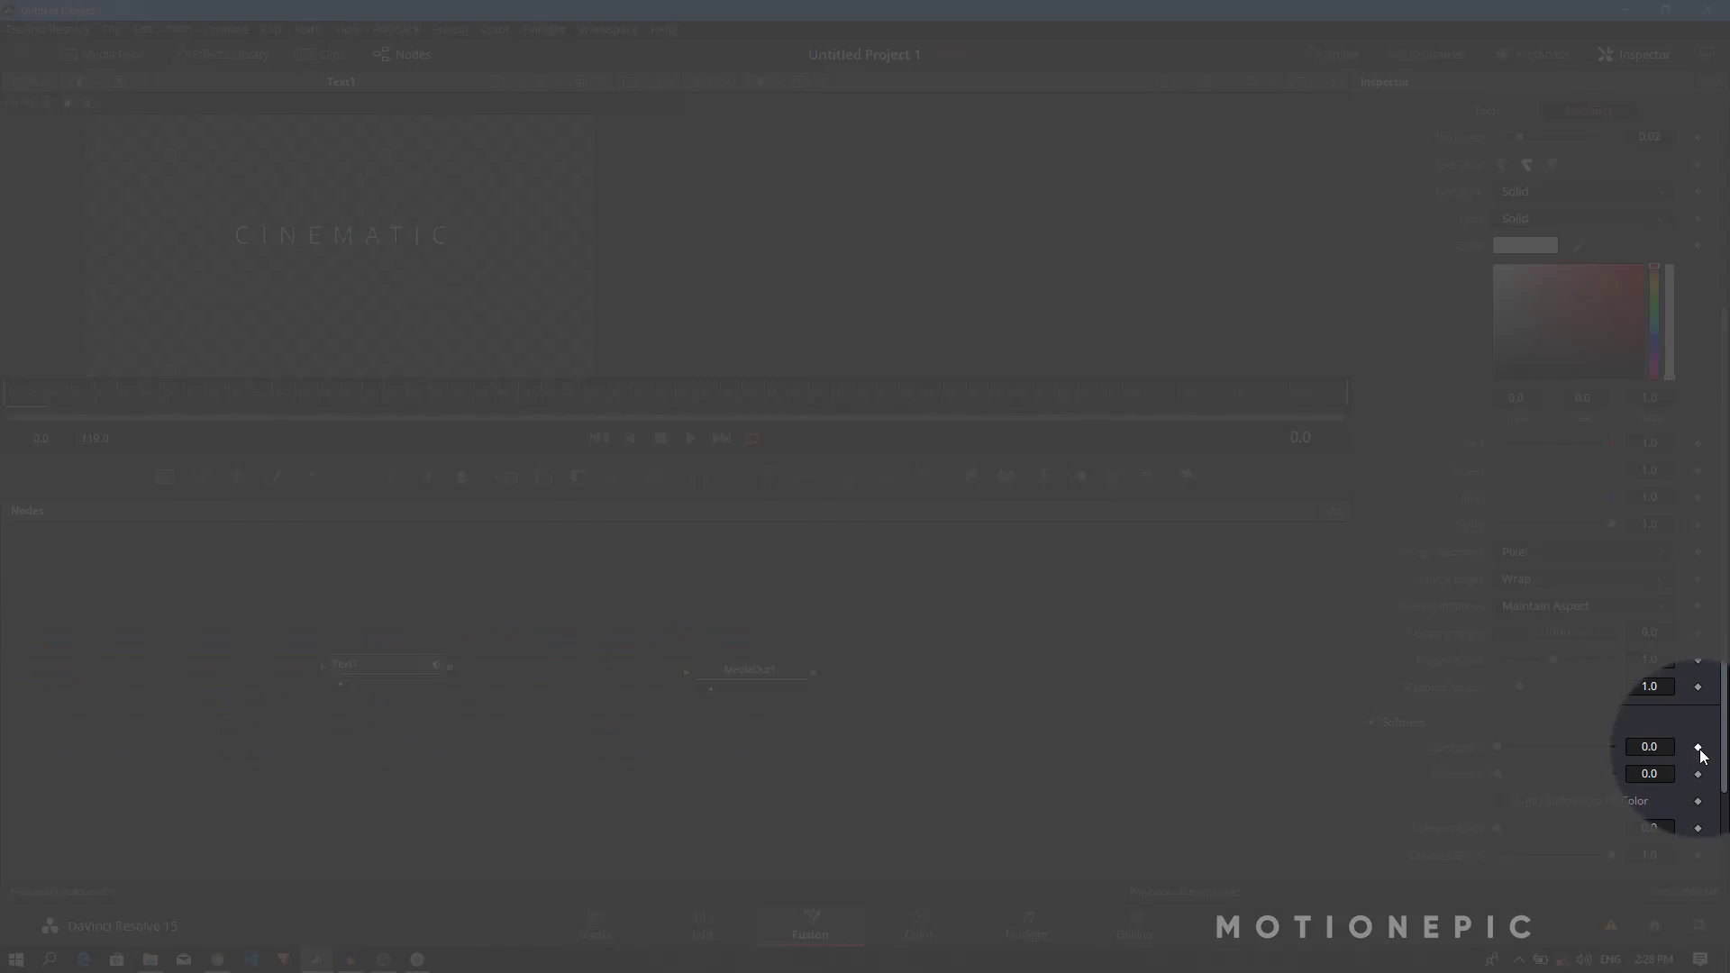
Keyframe Softness X and Y at 20 on frame 0.
click(1698, 748)
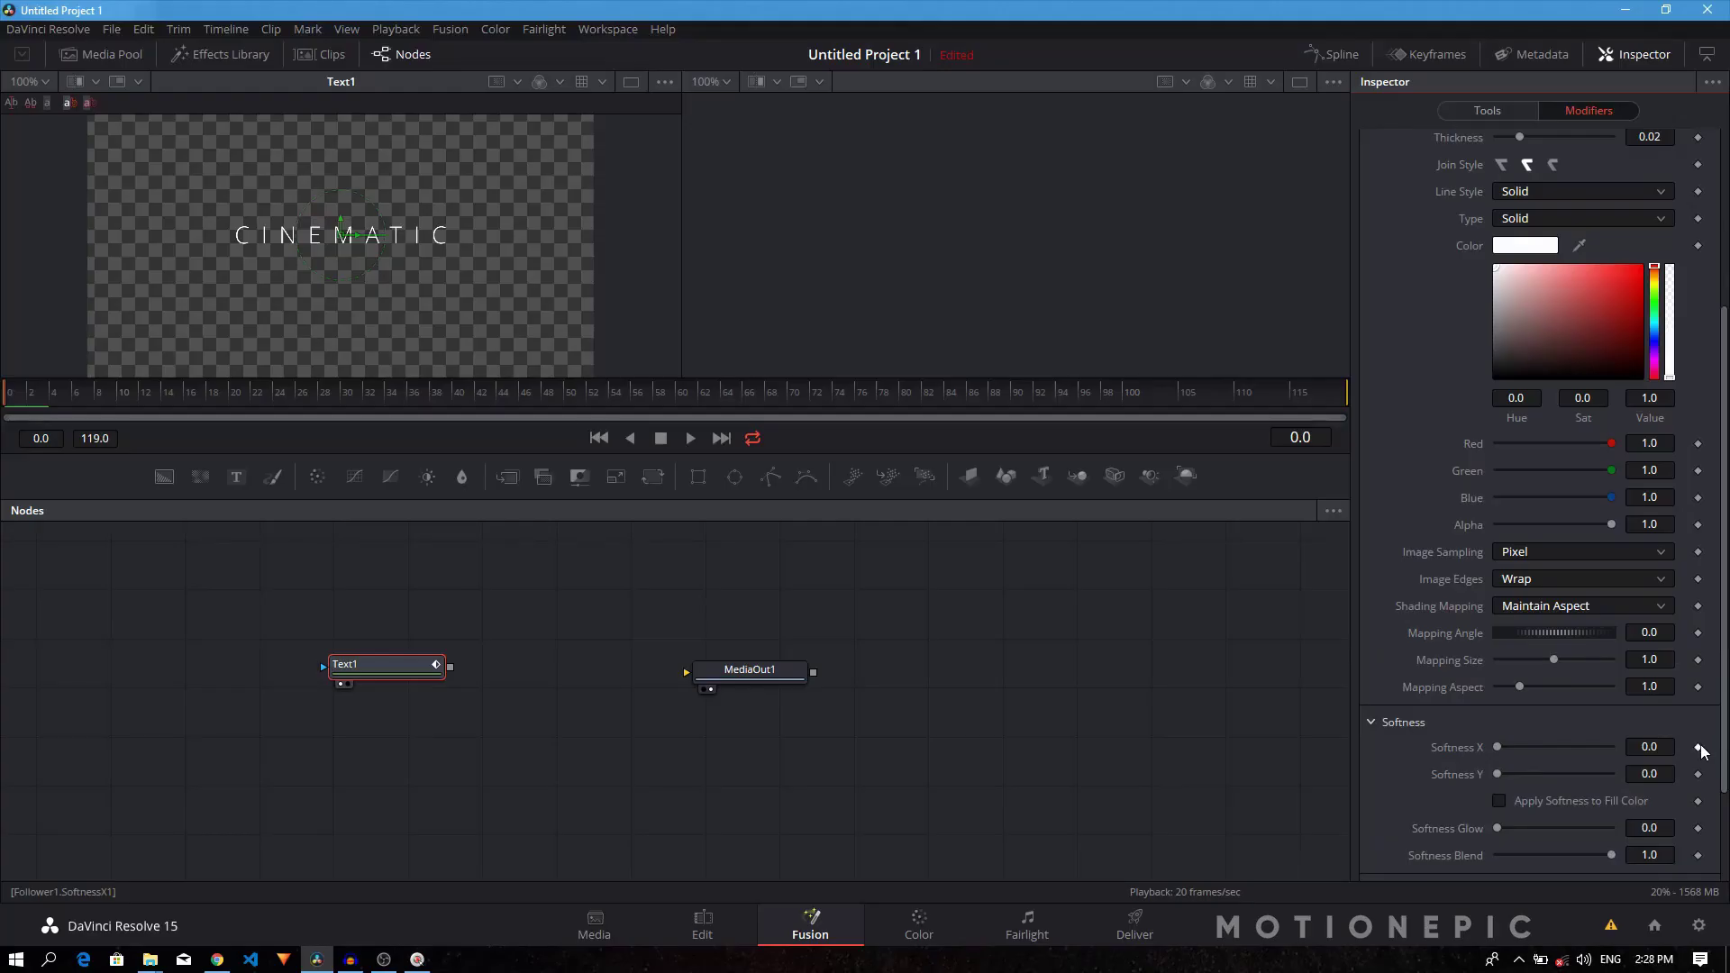
click(1698, 748)
click(1698, 775)
drag(1496, 746, 1625, 753)
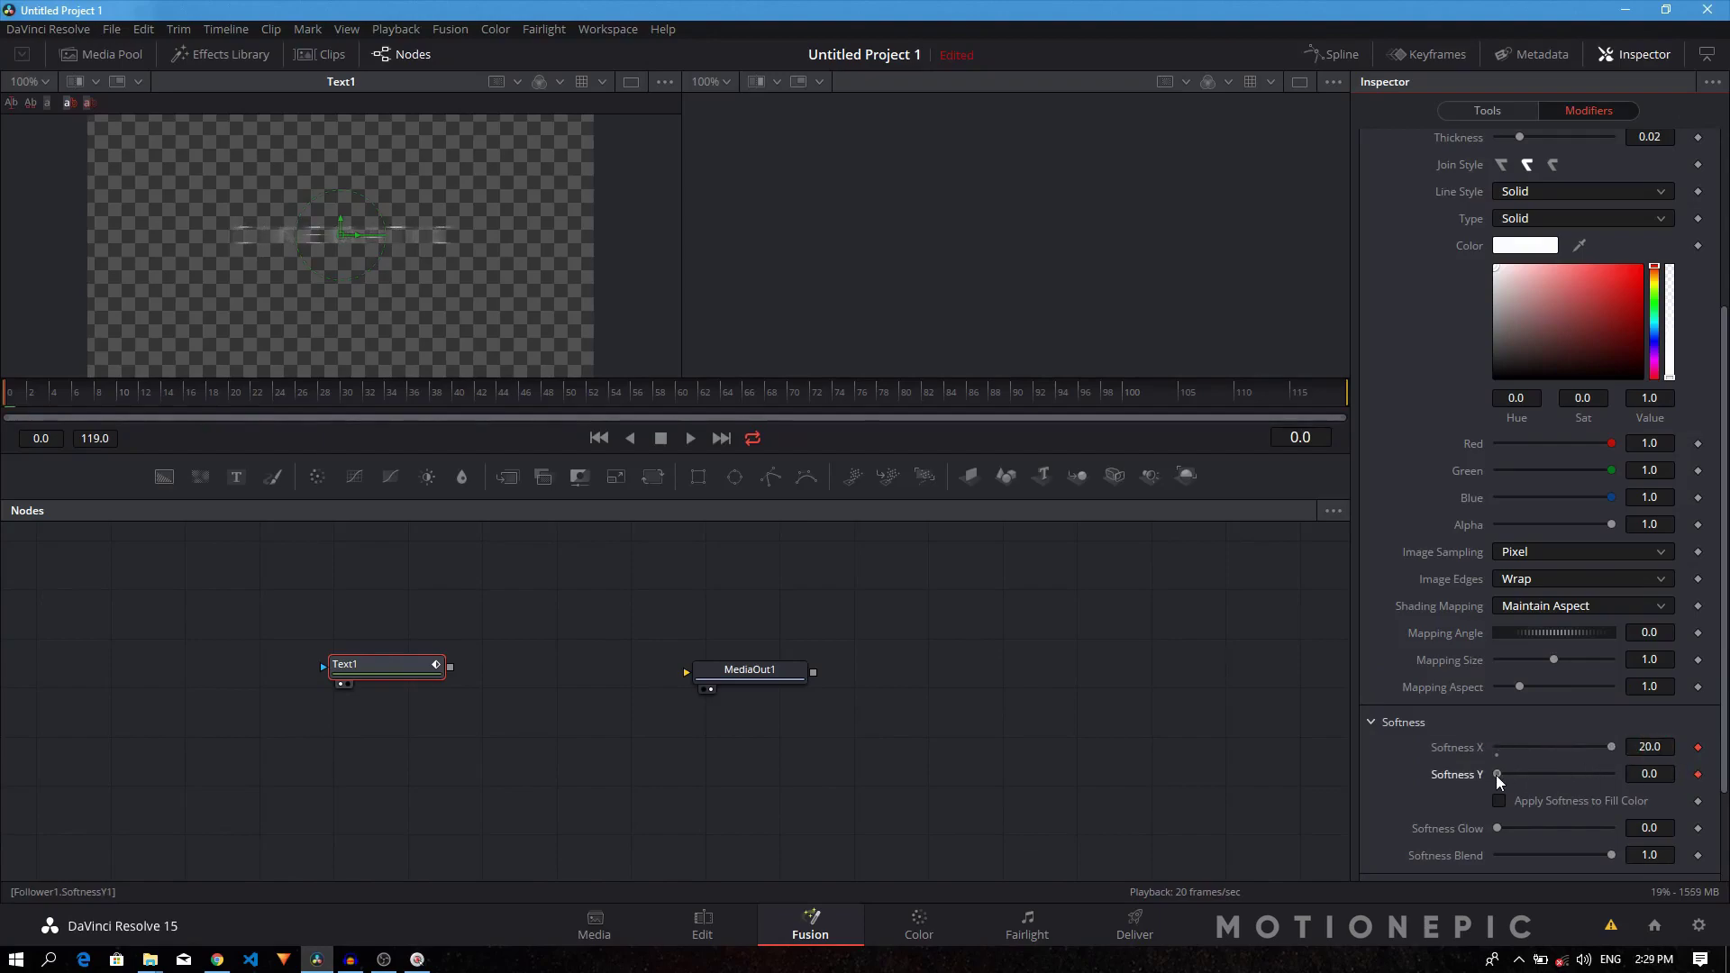
drag(1496, 775, 1614, 779)
click(1643, 775)
At frame 30, bring Softness X and Y back to 0.
drag(339, 406, 343, 398)
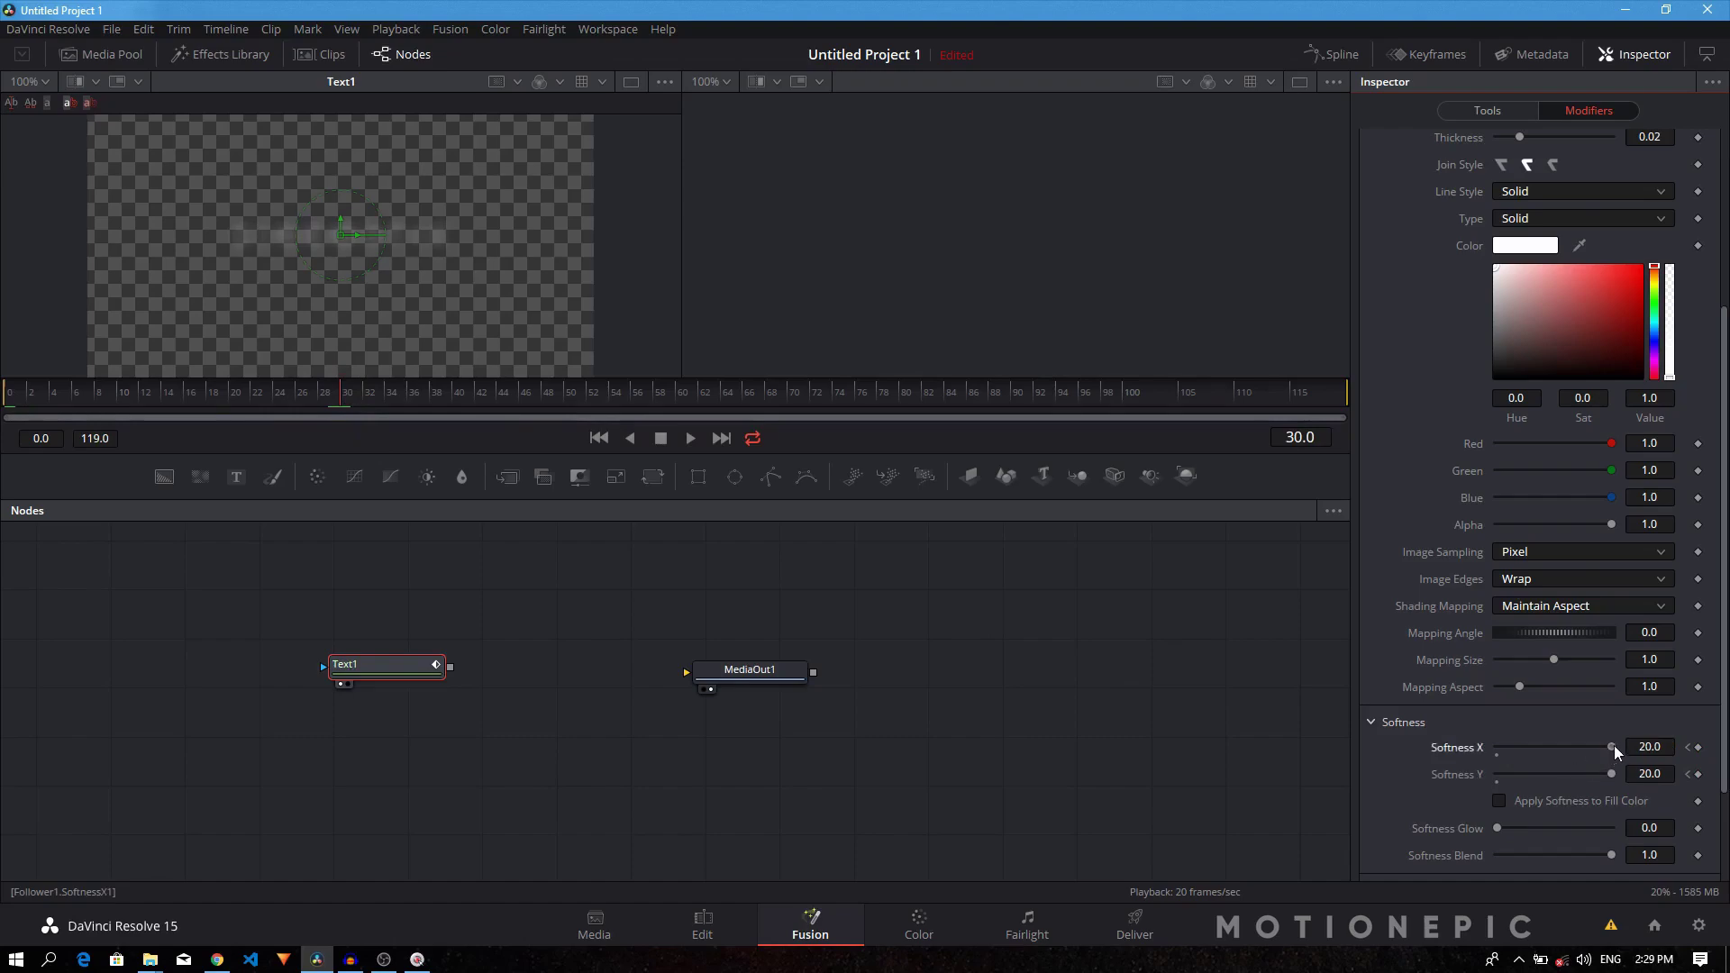
drag(1614, 744, 1422, 747)
drag(1609, 771, 1441, 782)
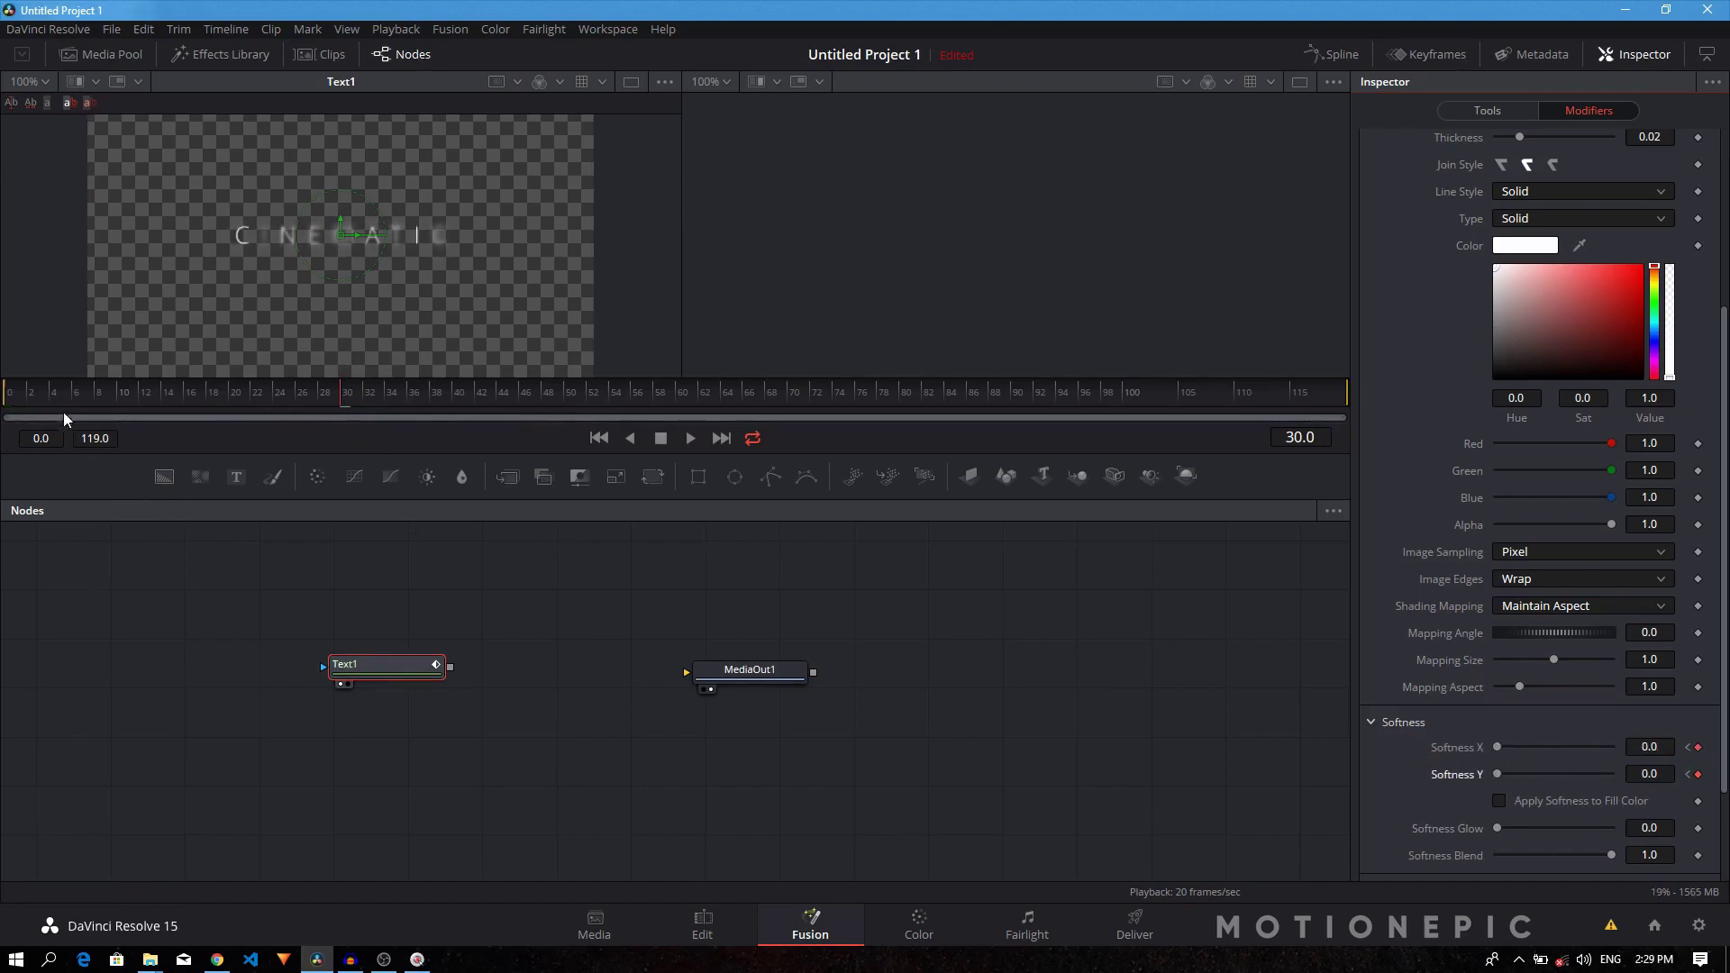
Preview the blur-in, connect Text1's output to MediaOut1, and return to the Edit page.
click(4, 403)
key(space)
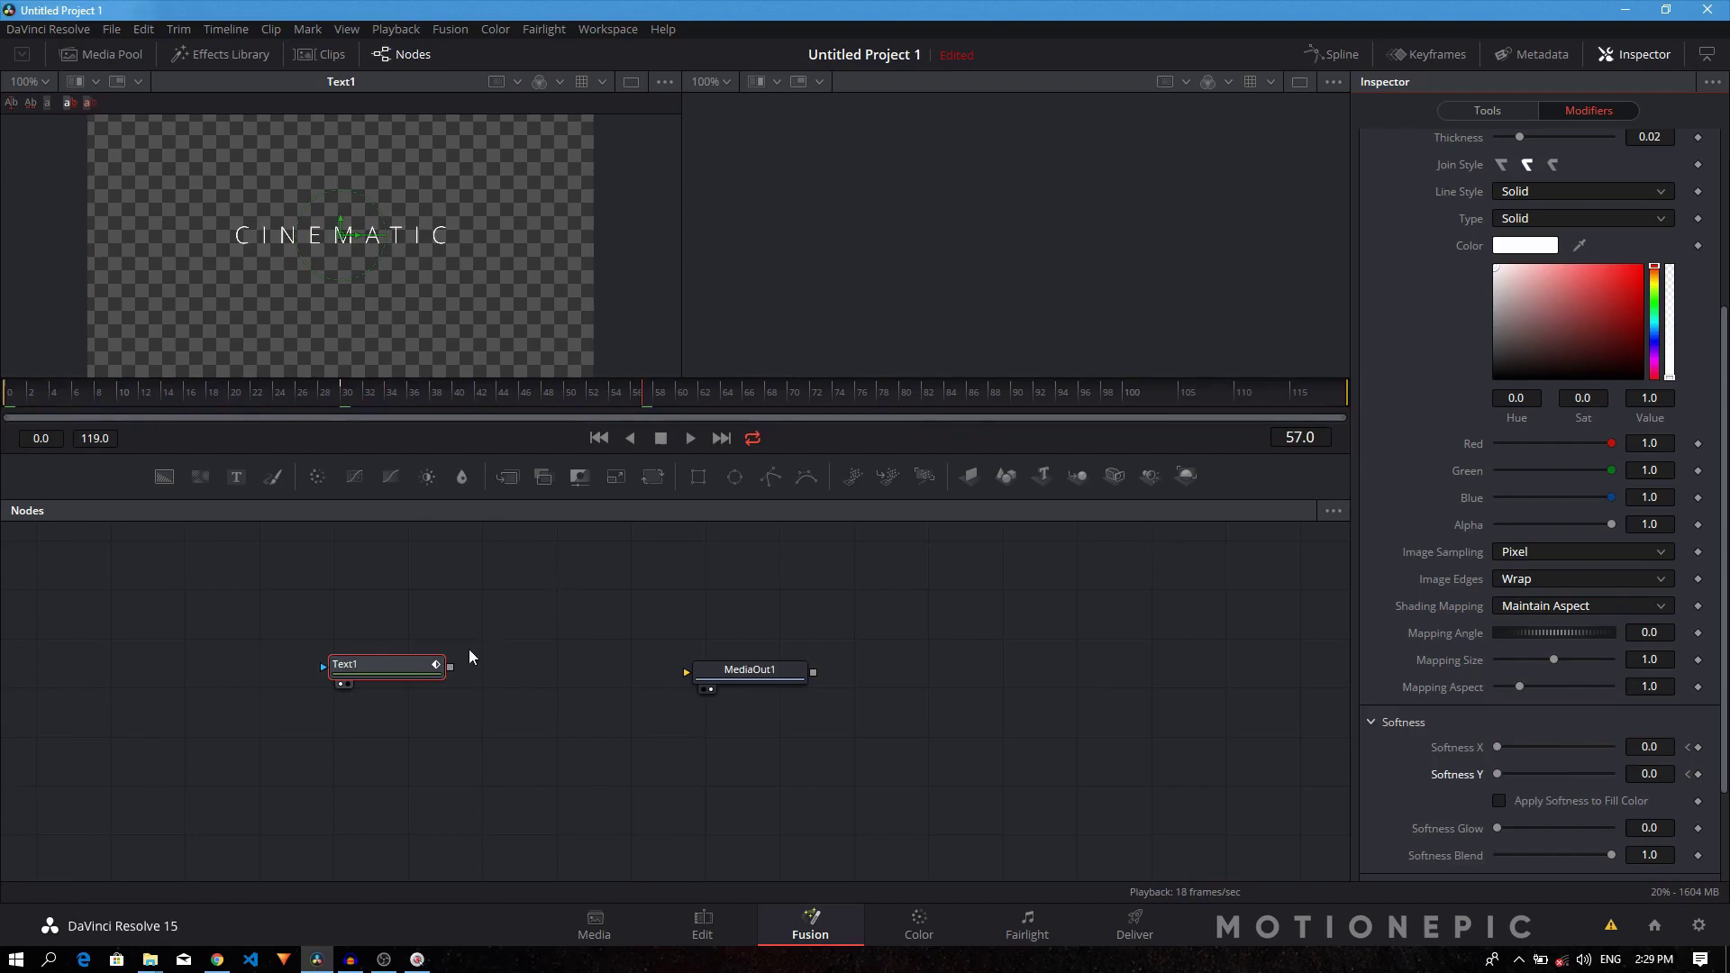
drag(402, 663, 420, 669)
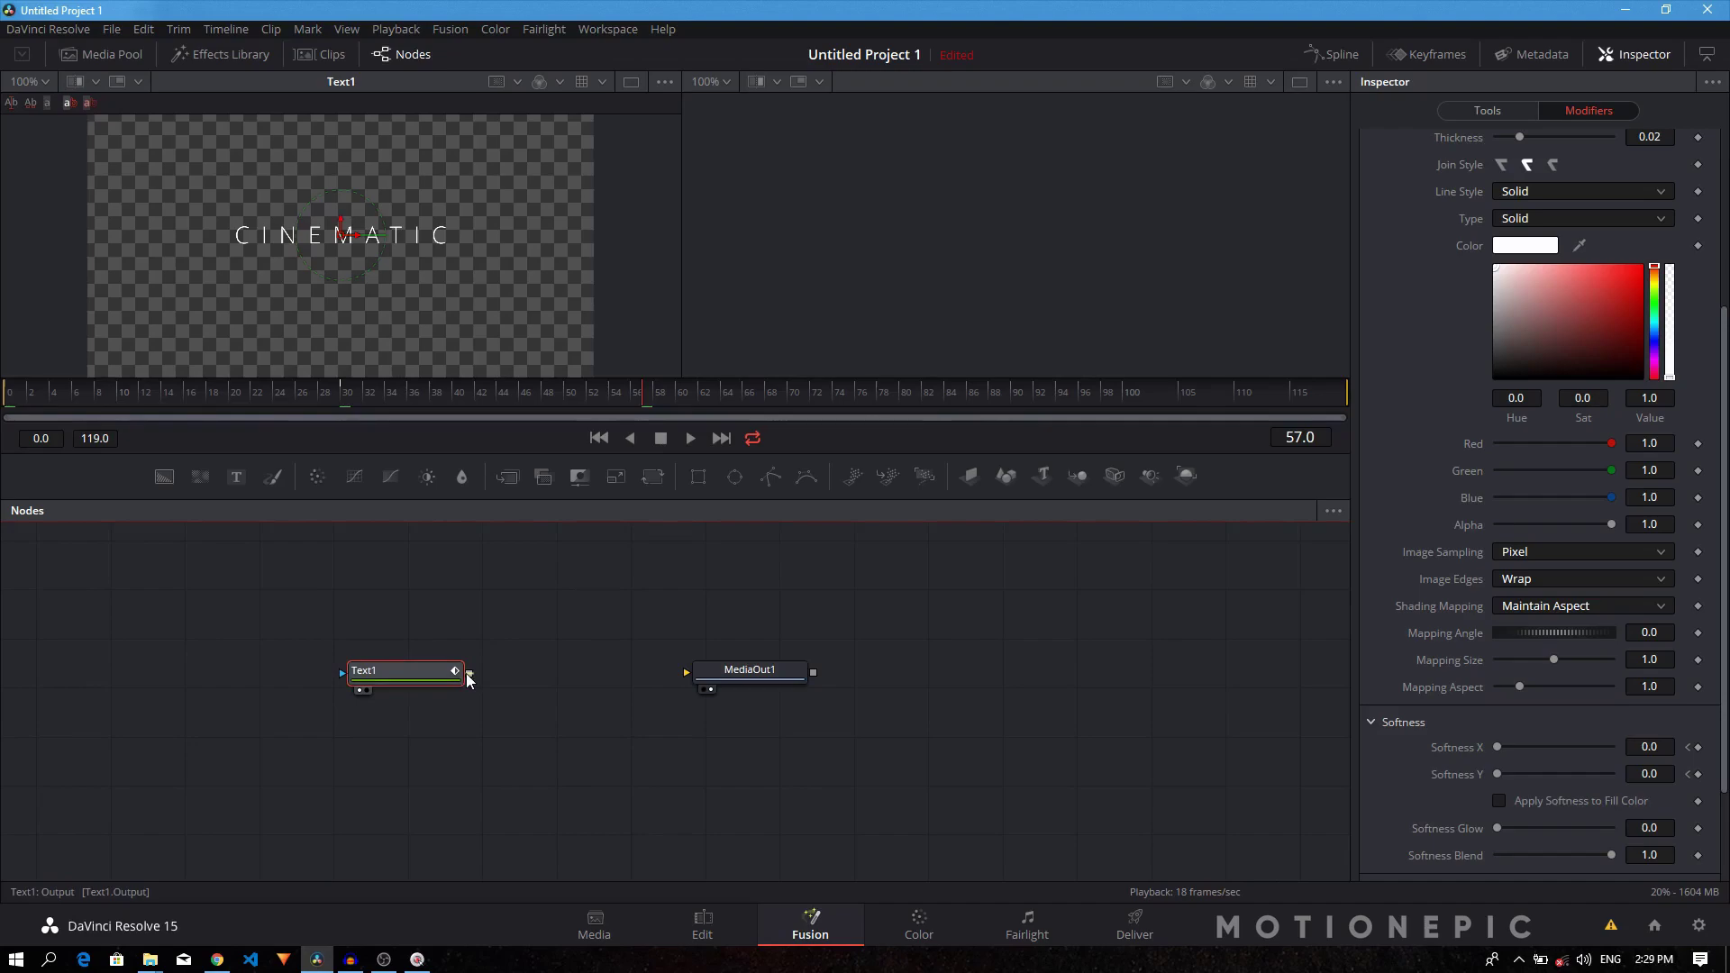
drag(468, 674, 747, 671)
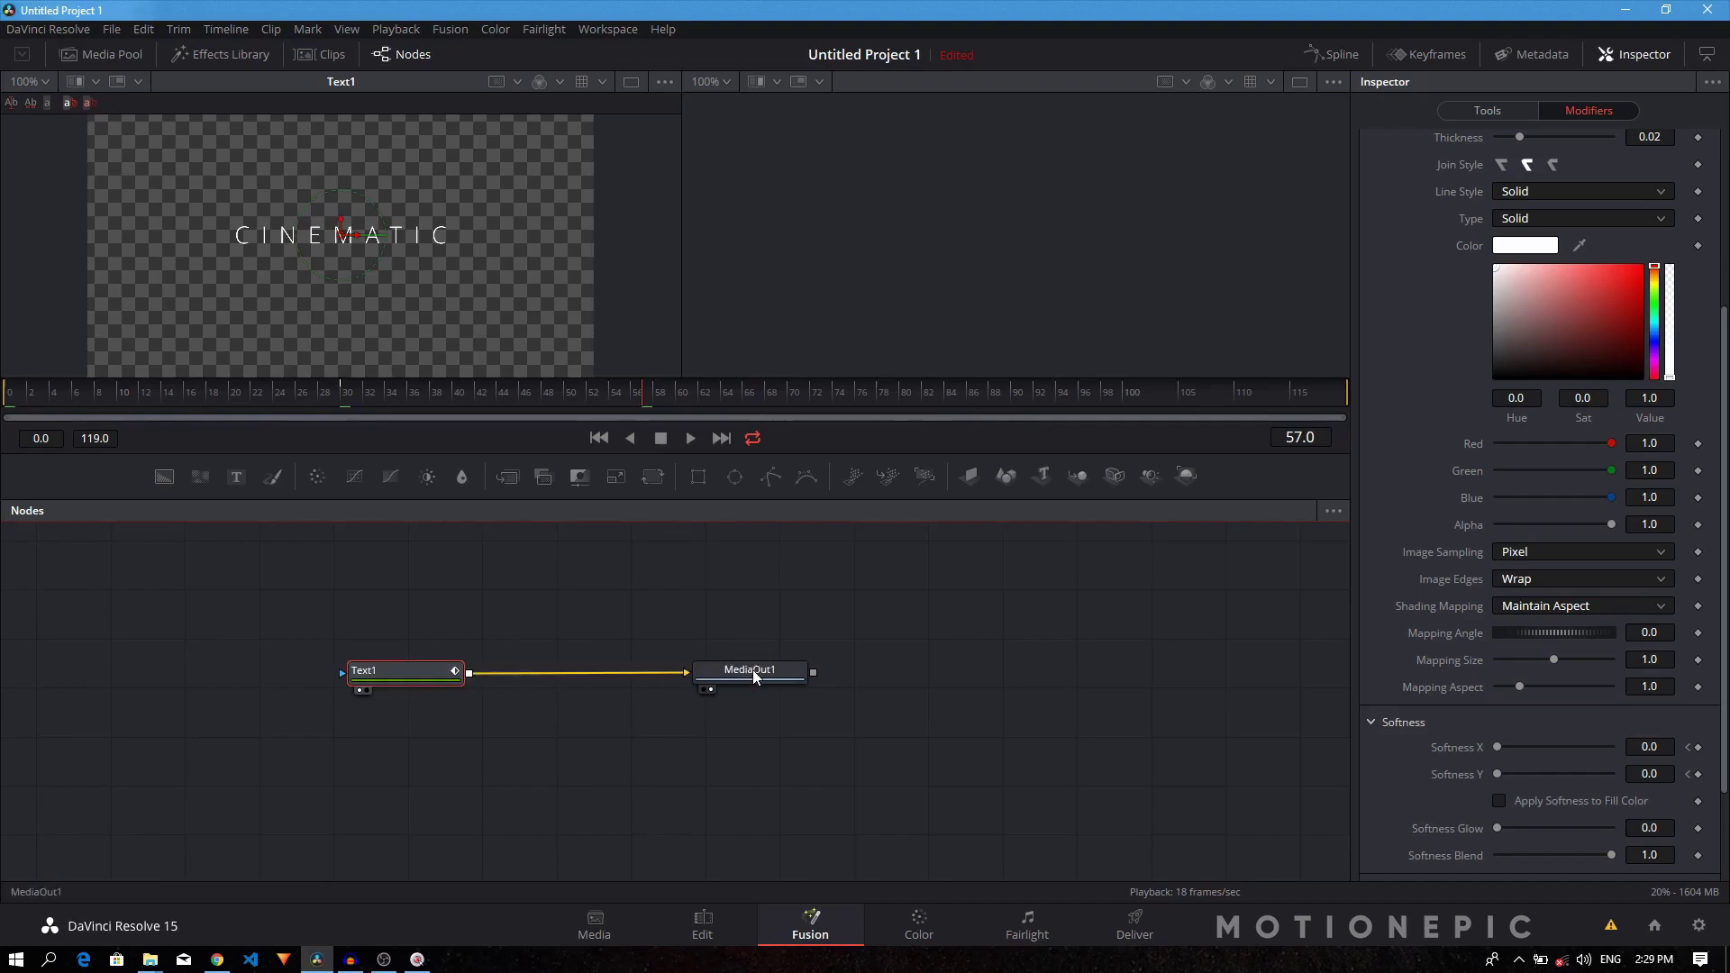
click(702, 923)
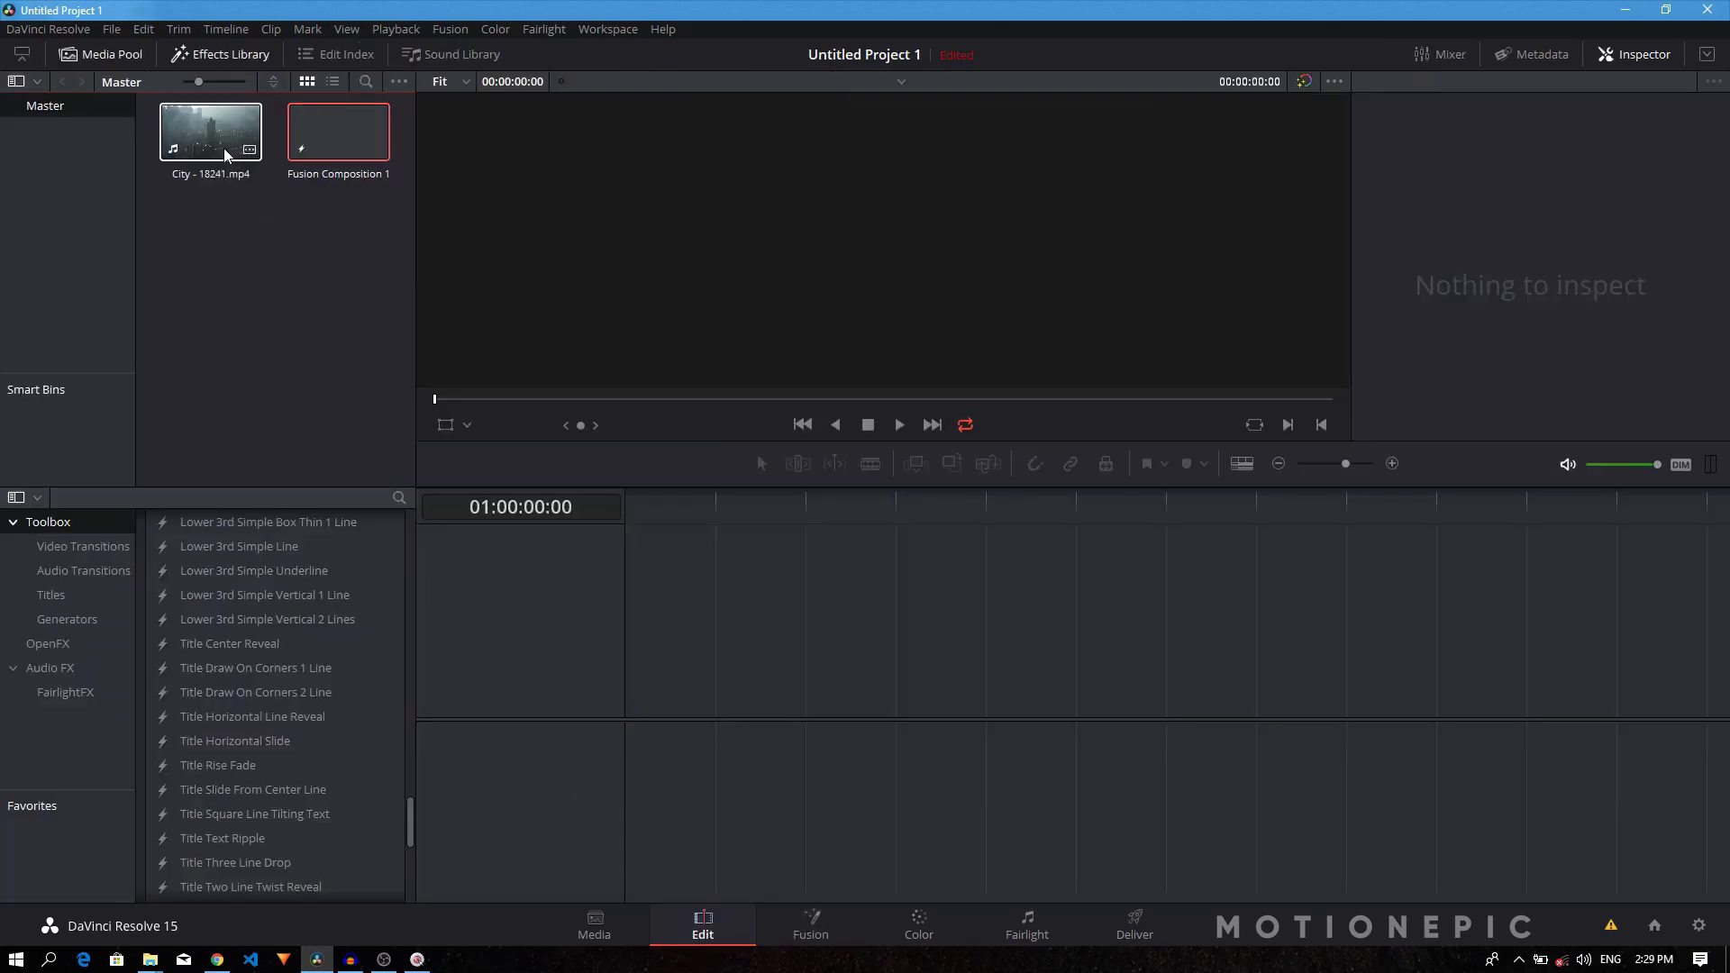
Place City - 18241.mp4 on V1 and Fusion Composition 1 on V2, trimming the city clip to match.
drag(224, 147, 628, 716)
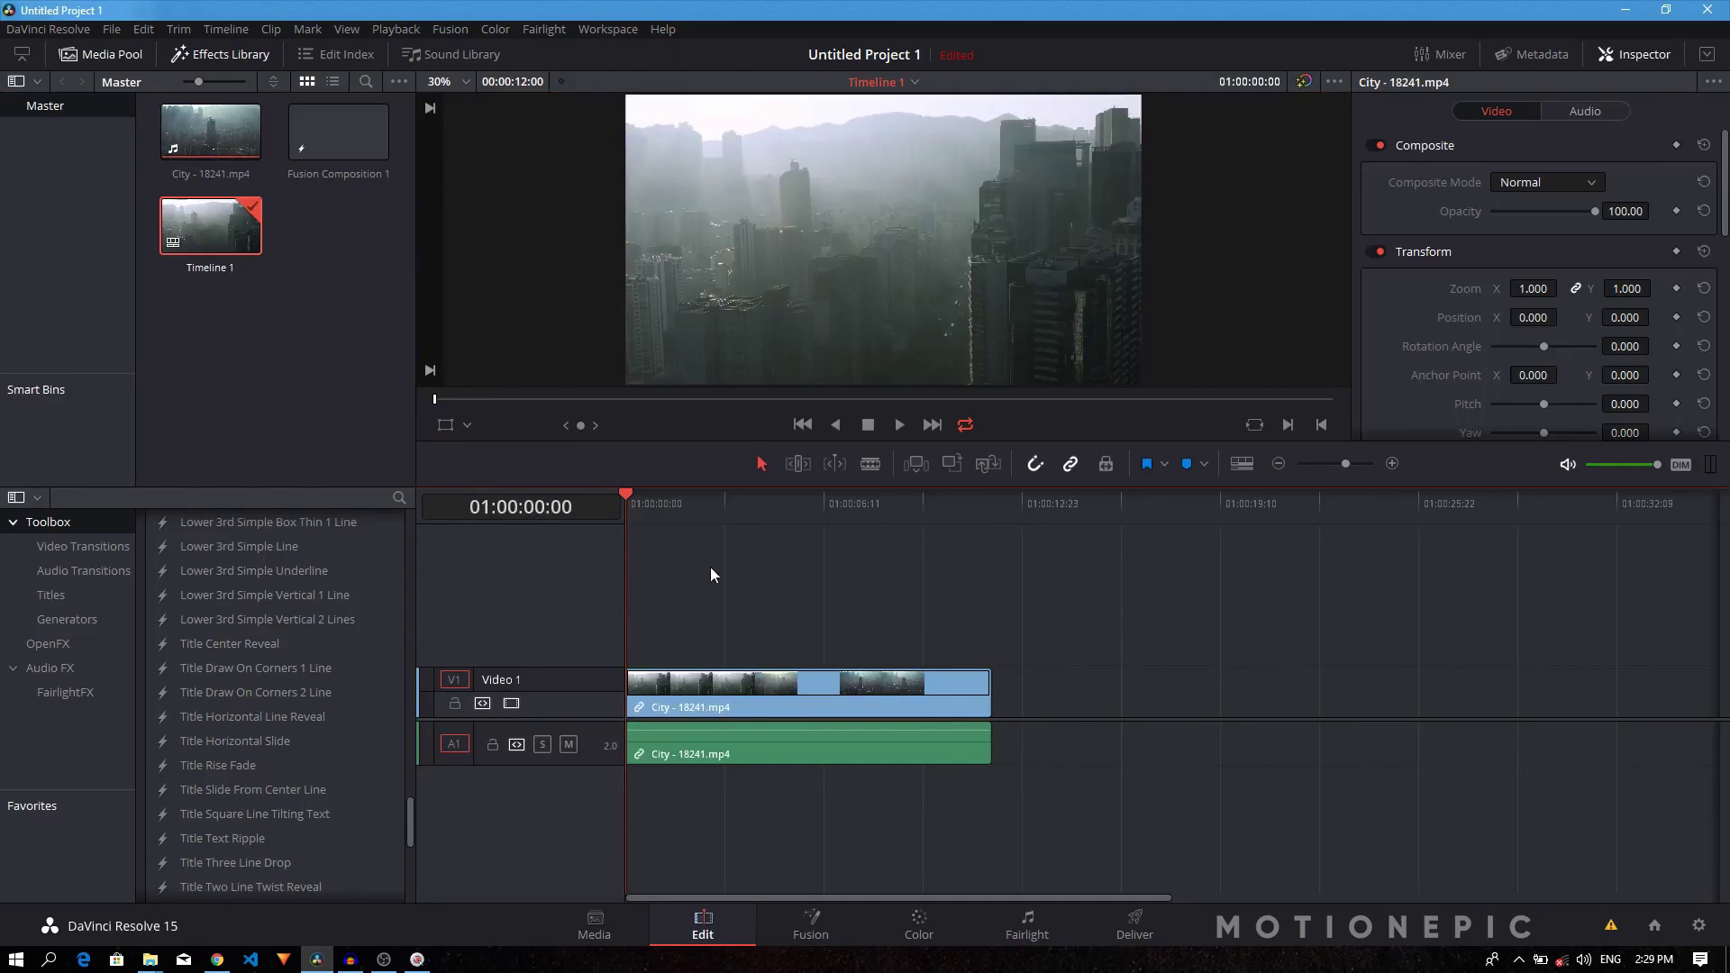
drag(325, 137, 628, 644)
drag(746, 503, 725, 505)
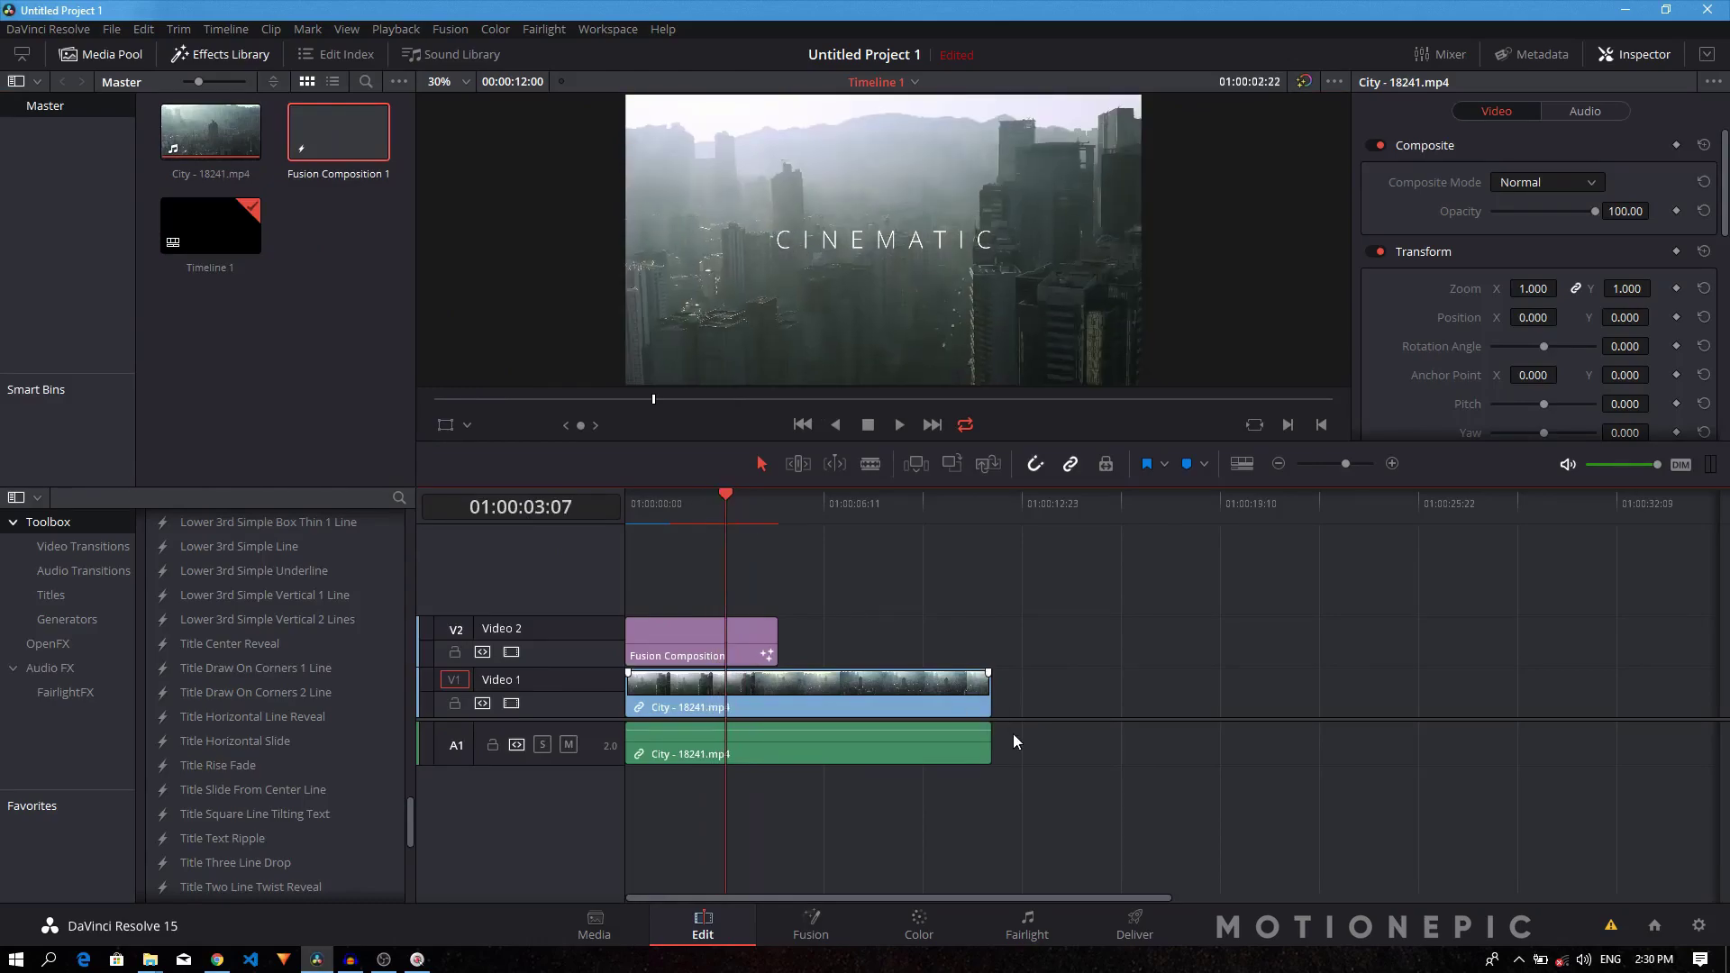
drag(986, 680, 779, 676)
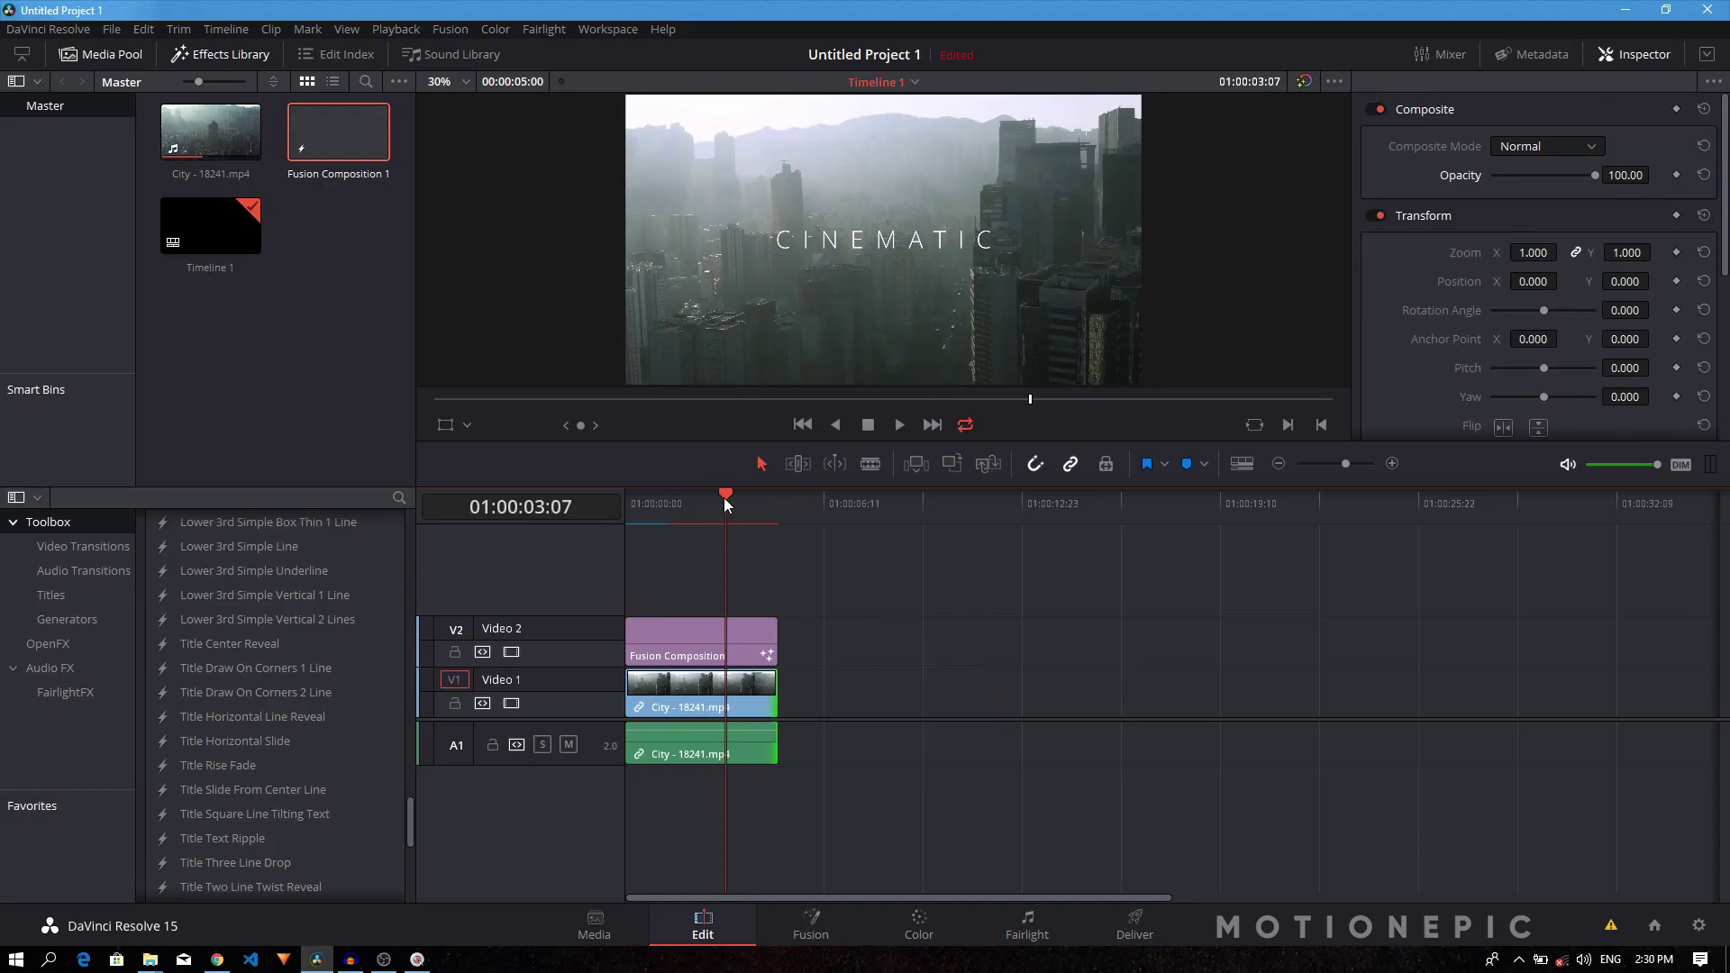
drag(722, 497, 603, 495)
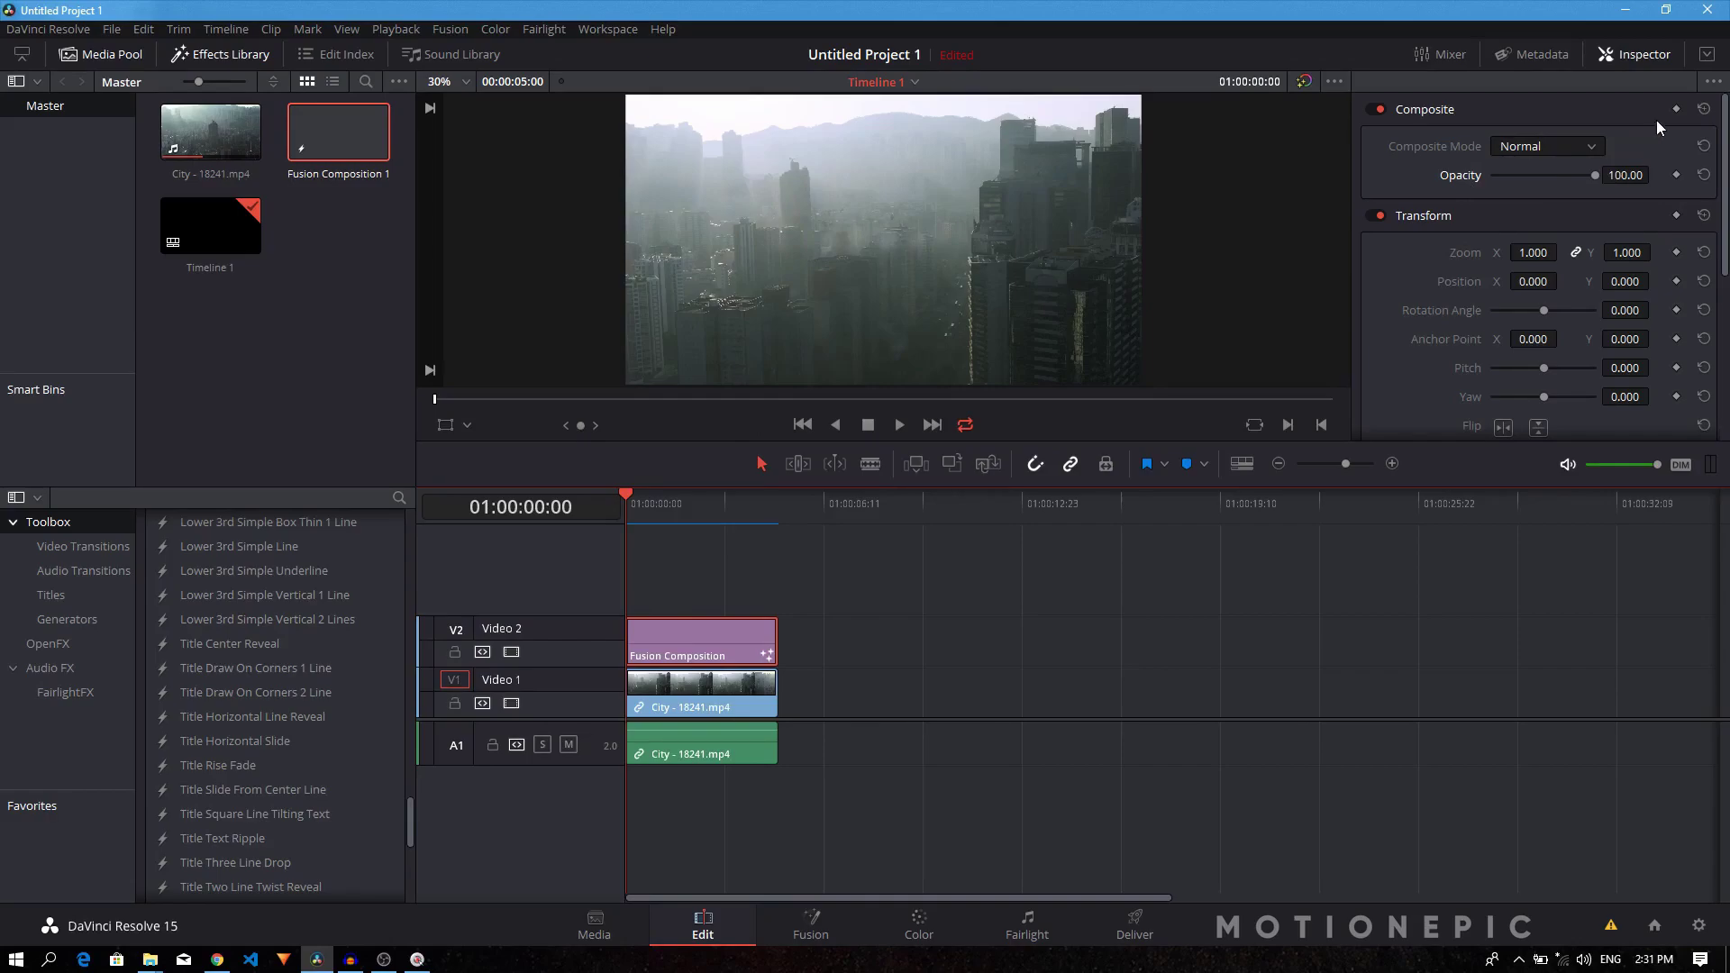
Keyframe the title's Opacity from 0.00 at frame 0 to 100 at frame 6, then play to check.
click(1643, 54)
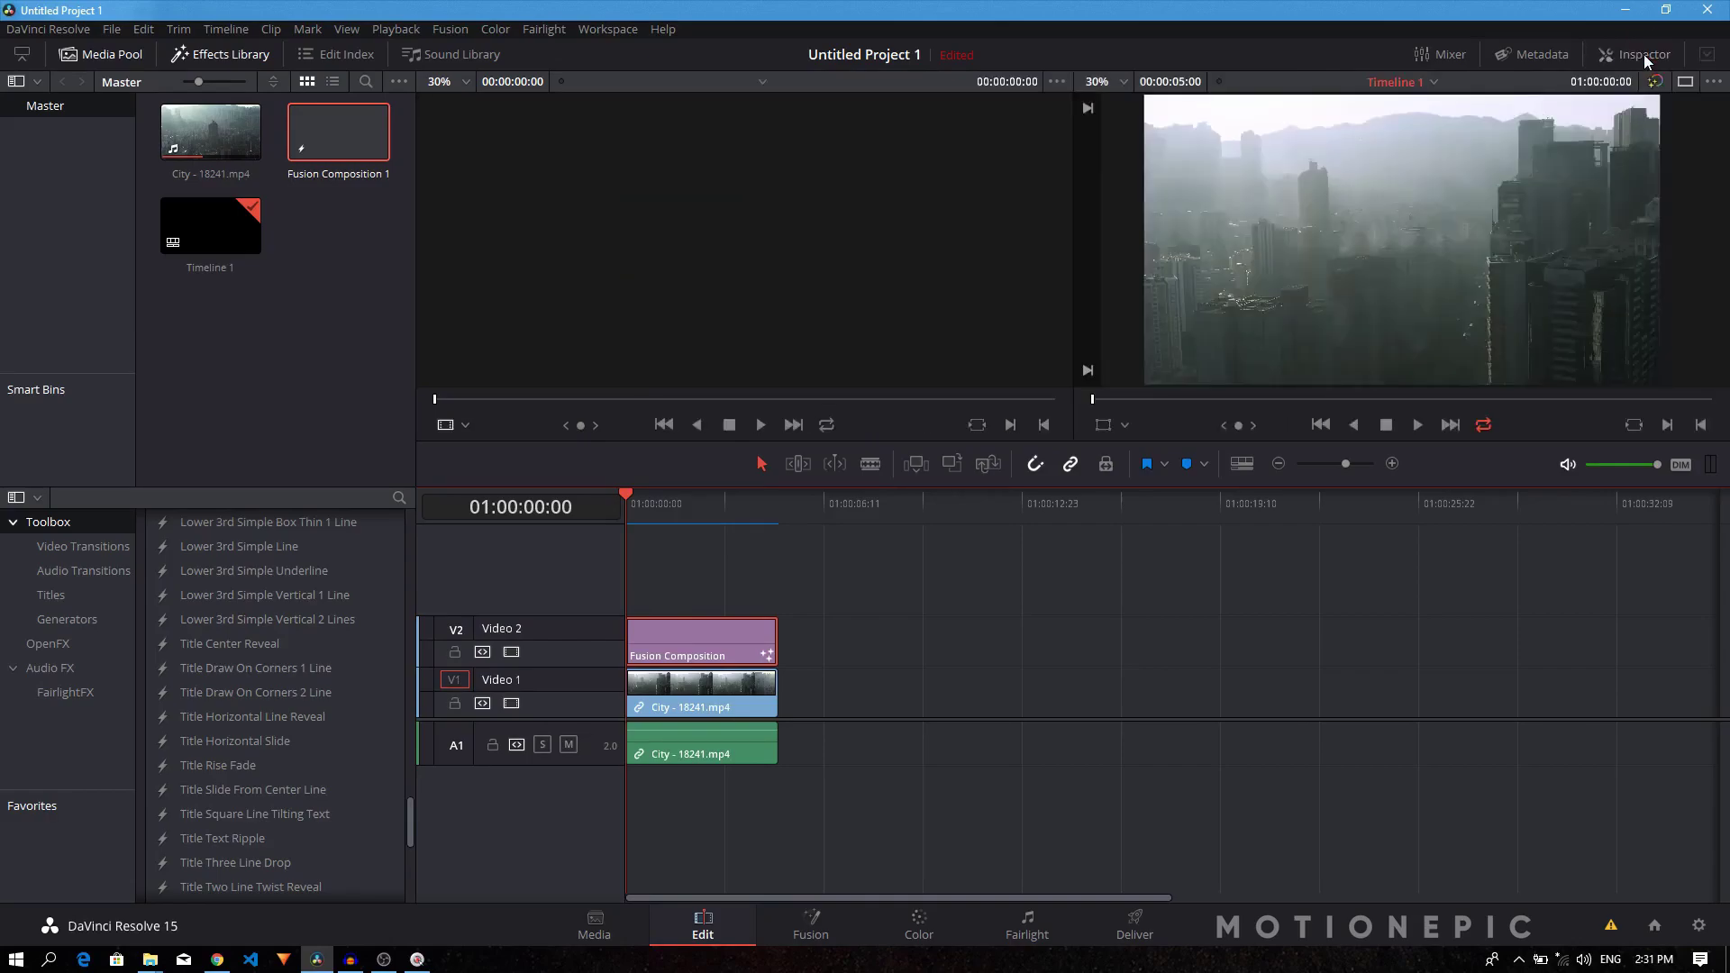
click(1643, 54)
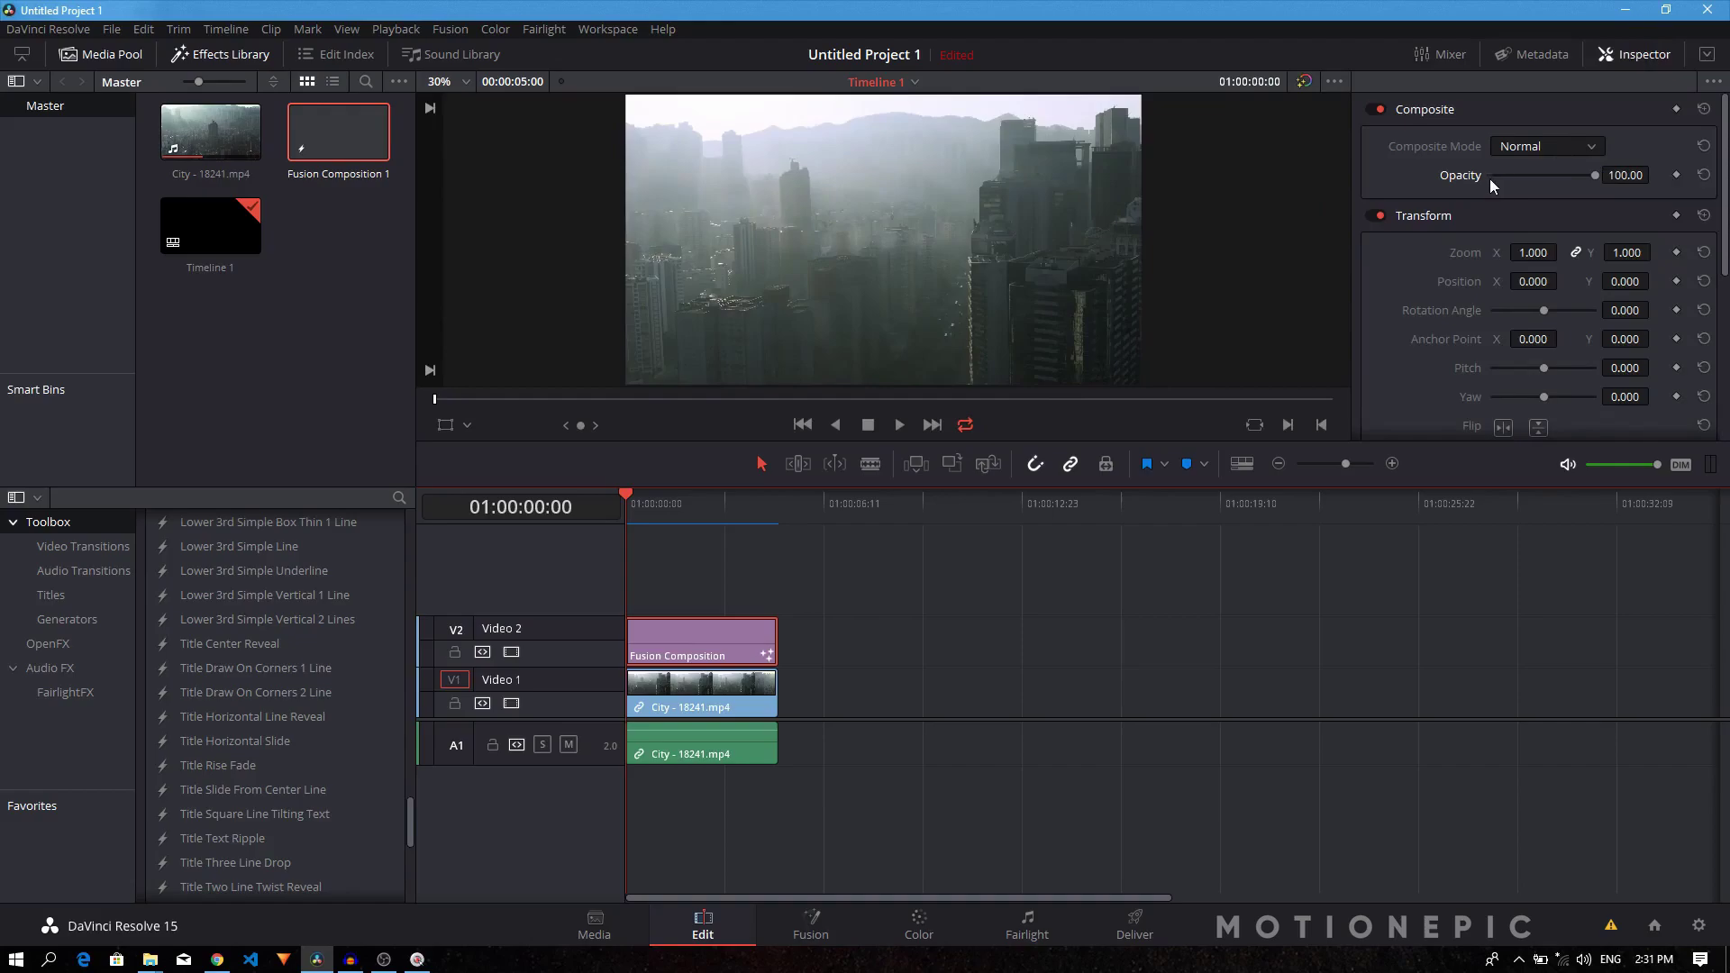
click(1677, 175)
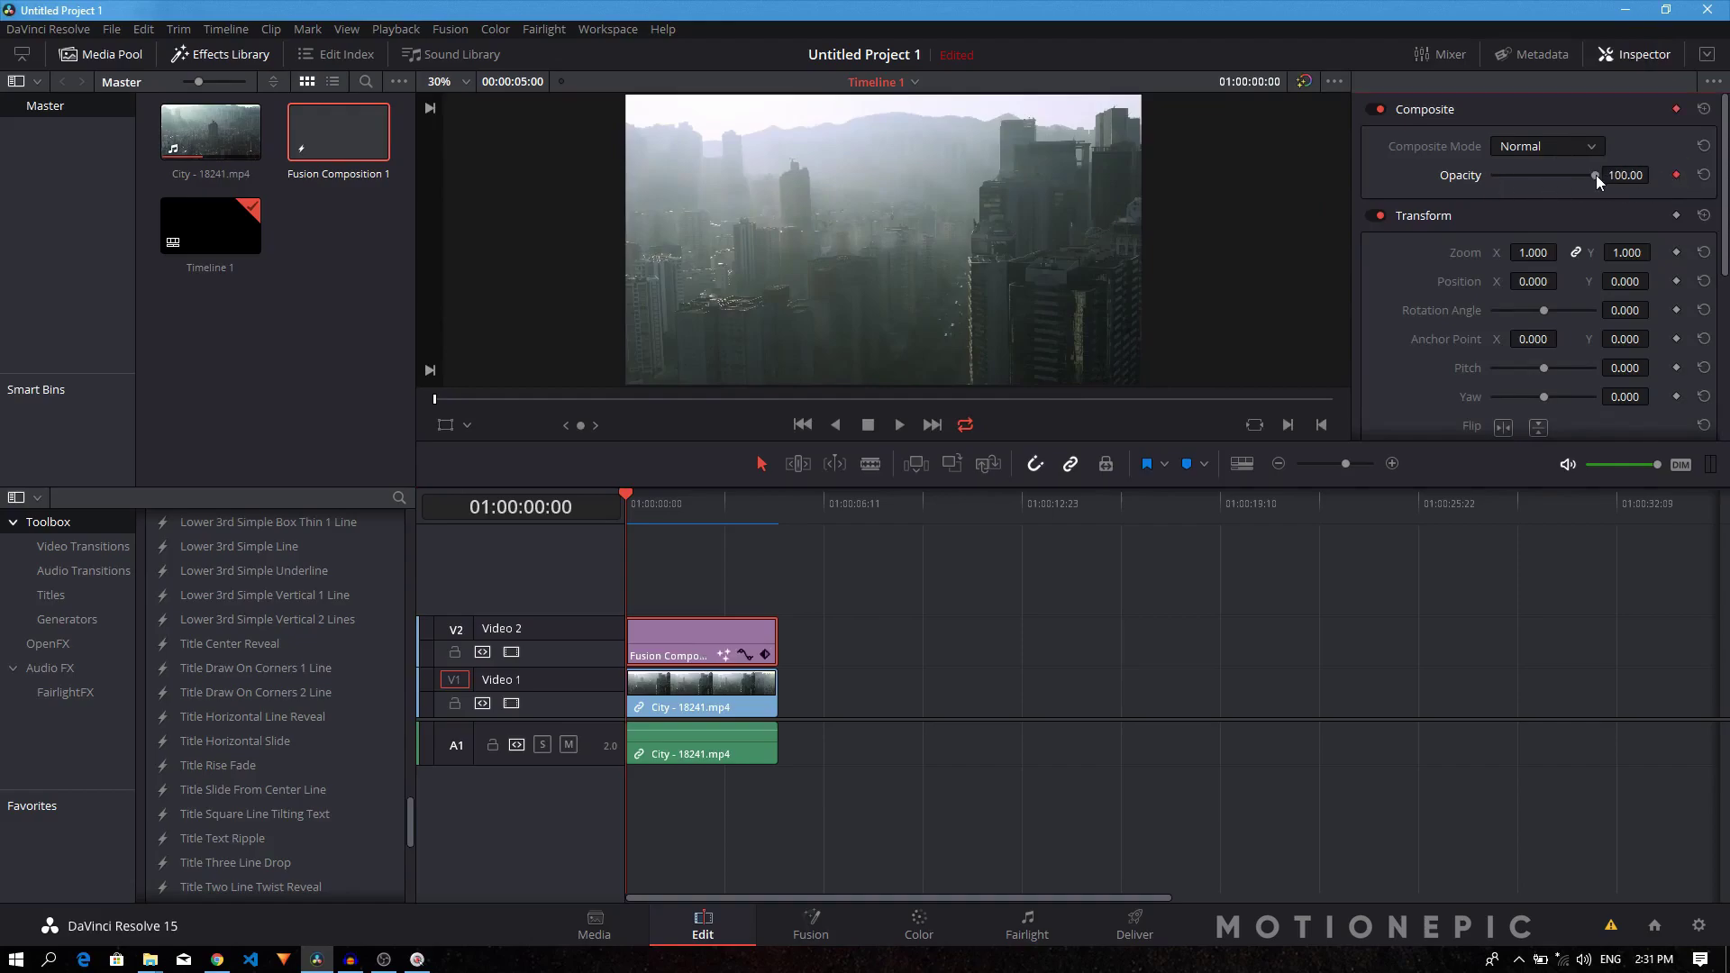
drag(1596, 174, 1404, 176)
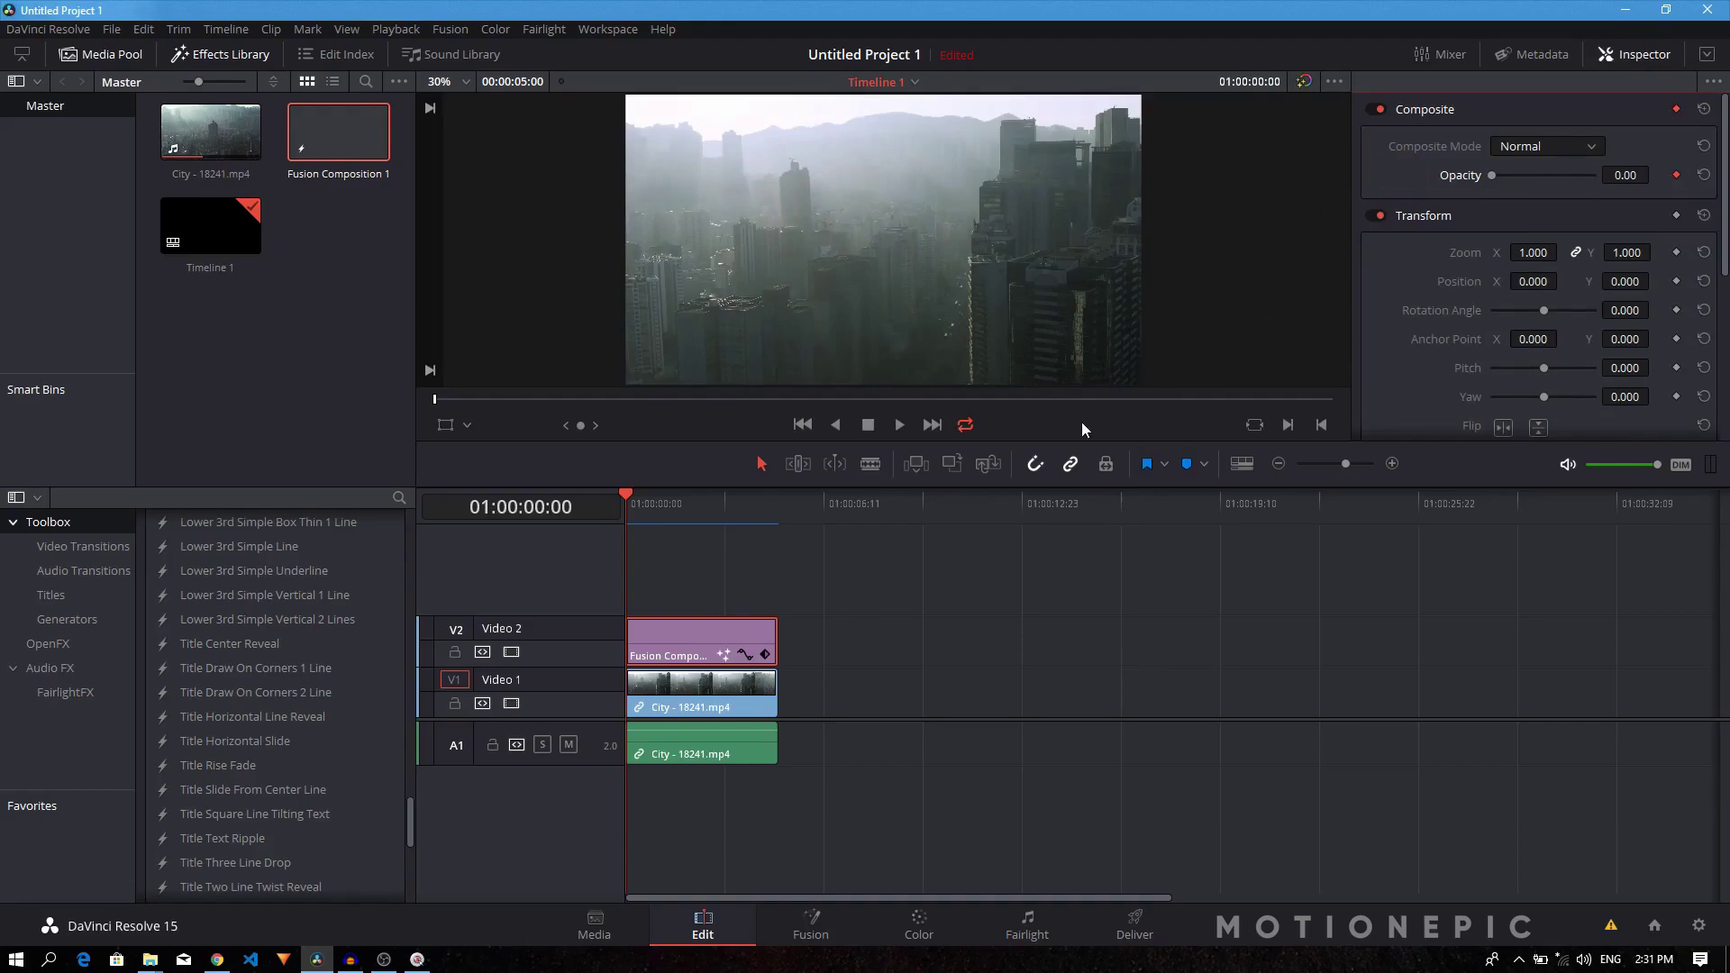
key(Right)
key(Right)
key(Right)
key(Right)
key(Right)
key(Right)
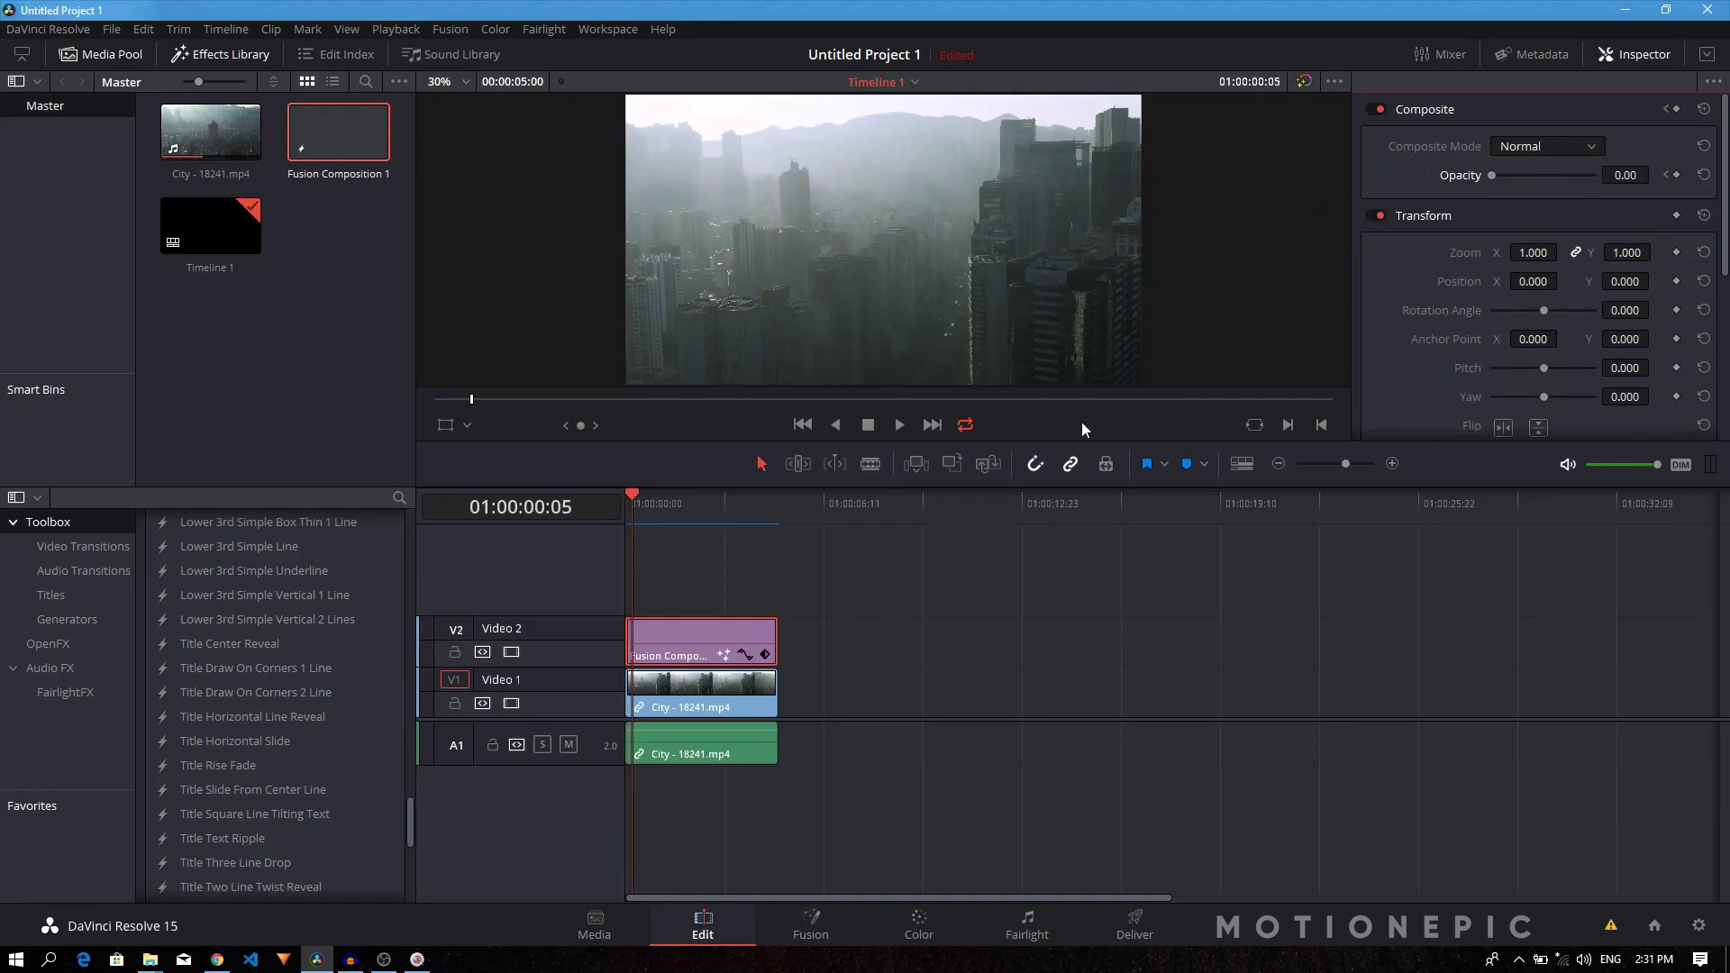
double_click(1510, 175)
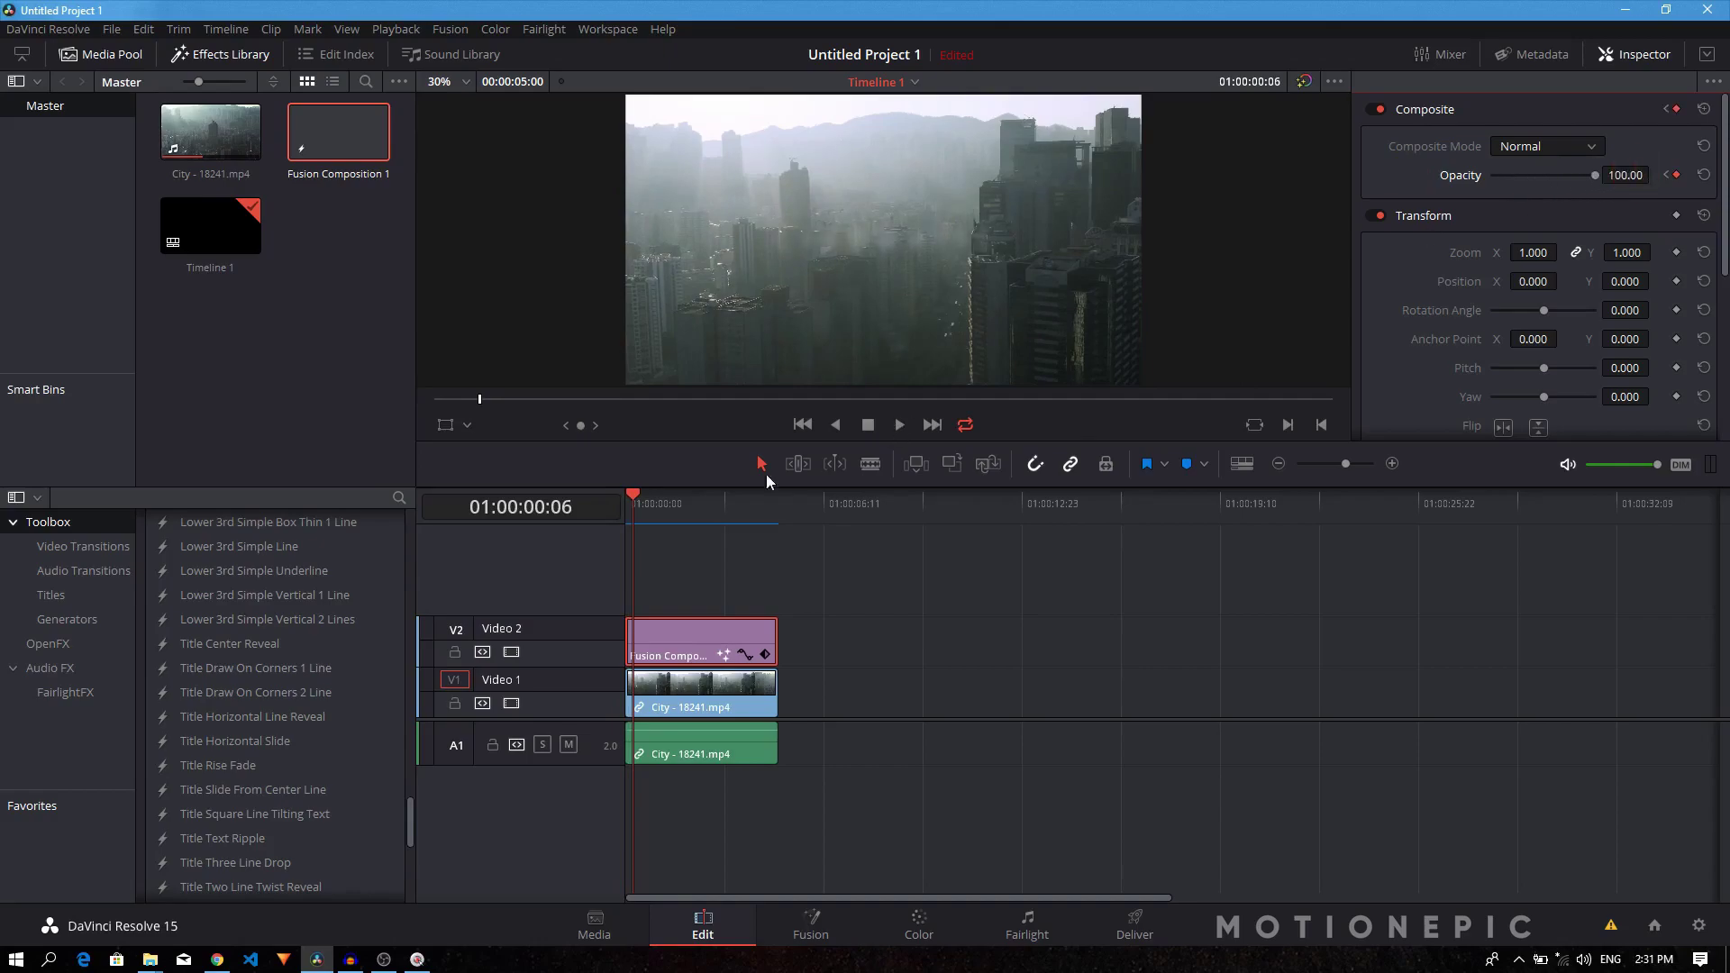
click(630, 499)
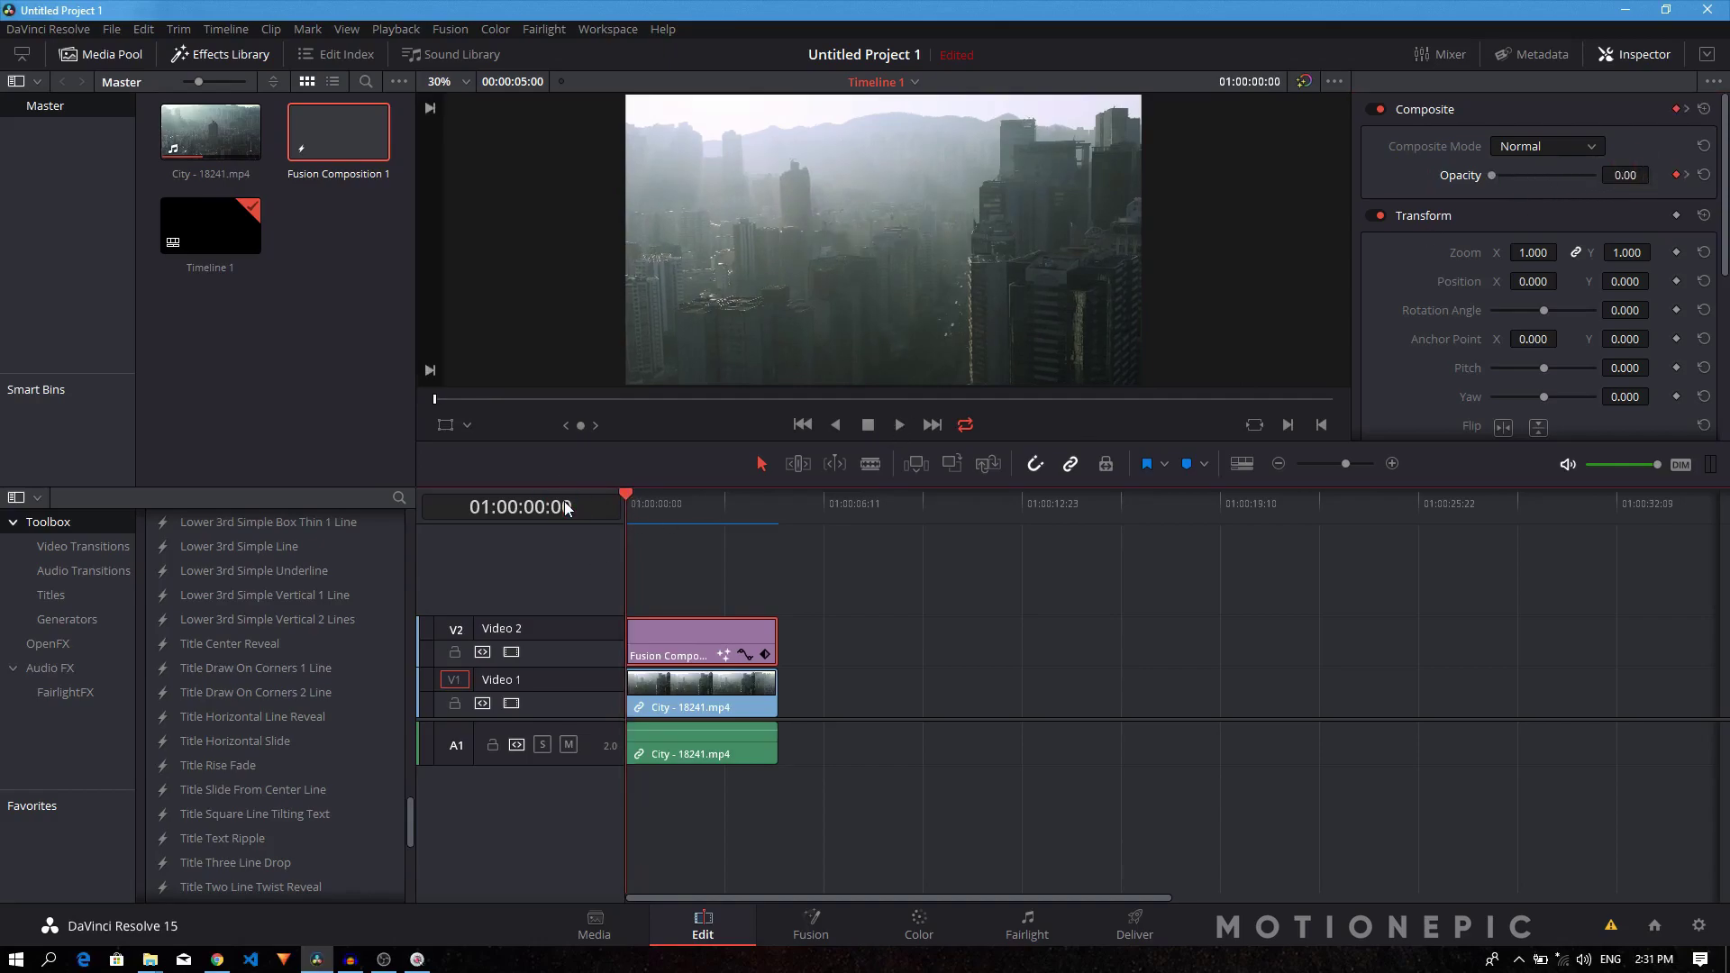
key(space)
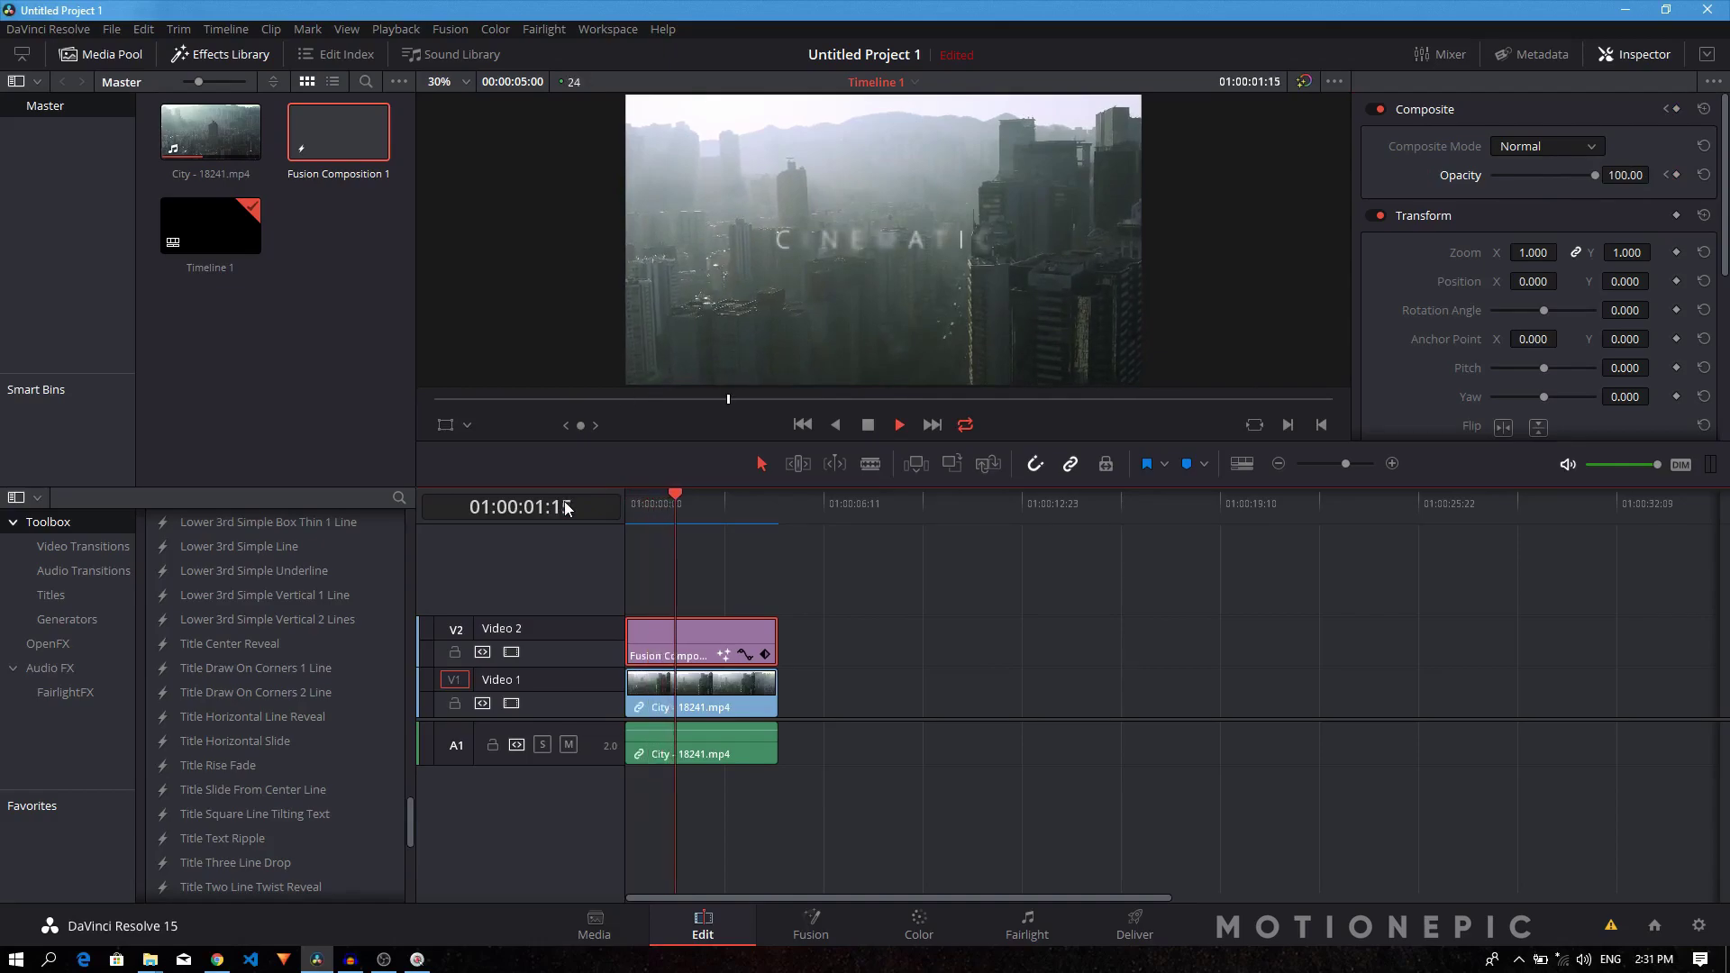